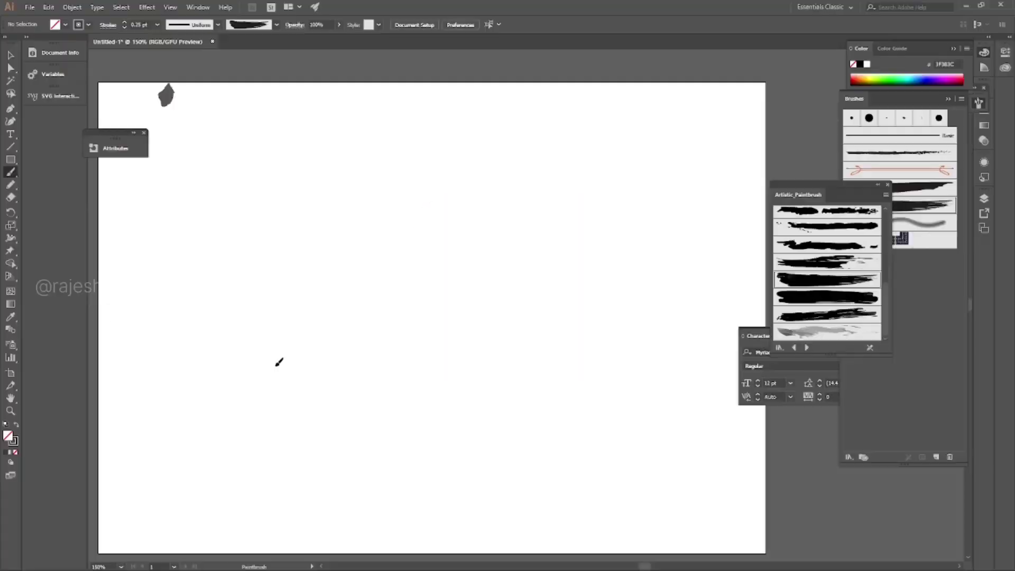
Step: Brush-letter the curved first stroke and long arch of the first letter, redoing bad strokes
left_click_drag(263, 385, 317, 283)
key("ctrl+z")
left_click_drag(255, 388, 280, 322)
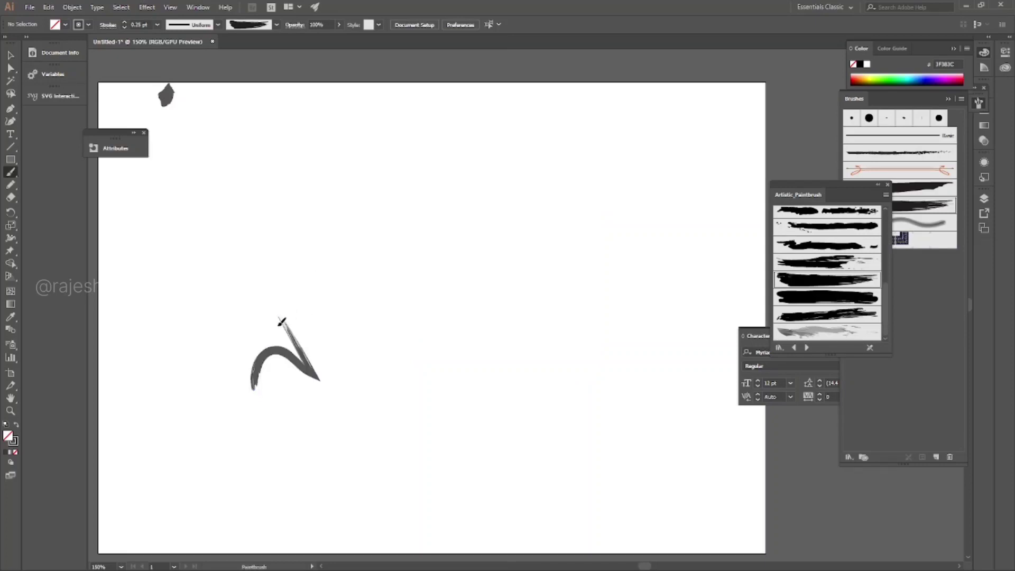
mouse_move(220, 335)
left_mouse_down()
mouse_move(339, 295)
mouse_move(354, 413)
left_mouse_up()
key("ctrl+z")
left_click_drag(225, 325, 340, 422)
Step: Draw the remaining letter strokes, ending with the looping last letter and its long tail
left_click_drag(337, 359, 372, 364)
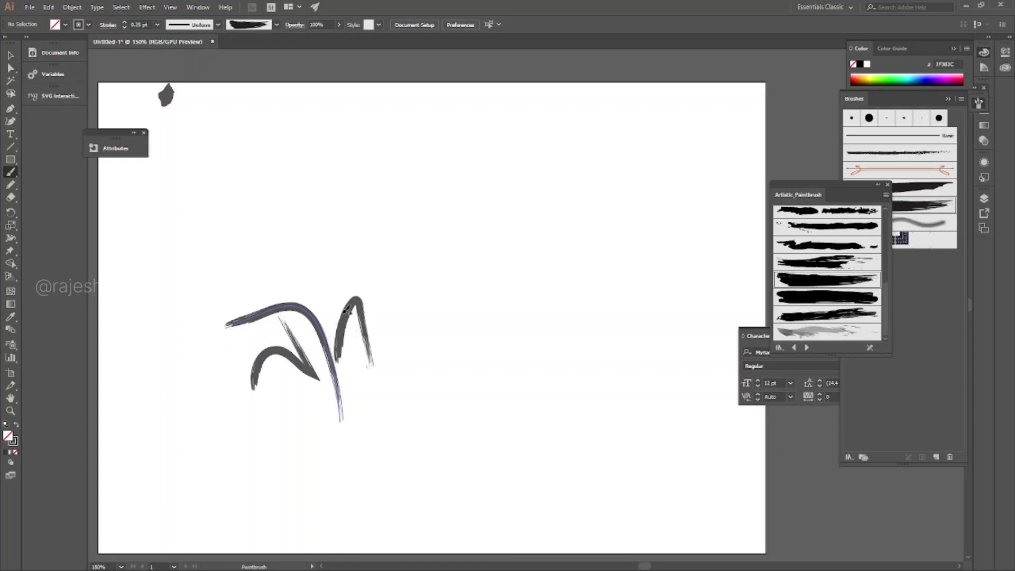
left_click_drag(317, 305, 409, 263)
left_click_drag(393, 300, 423, 378)
mouse_move(450, 288)
left_mouse_down()
mouse_move(485, 295)
mouse_move(497, 324)
left_mouse_up()
key("ctrl+z")
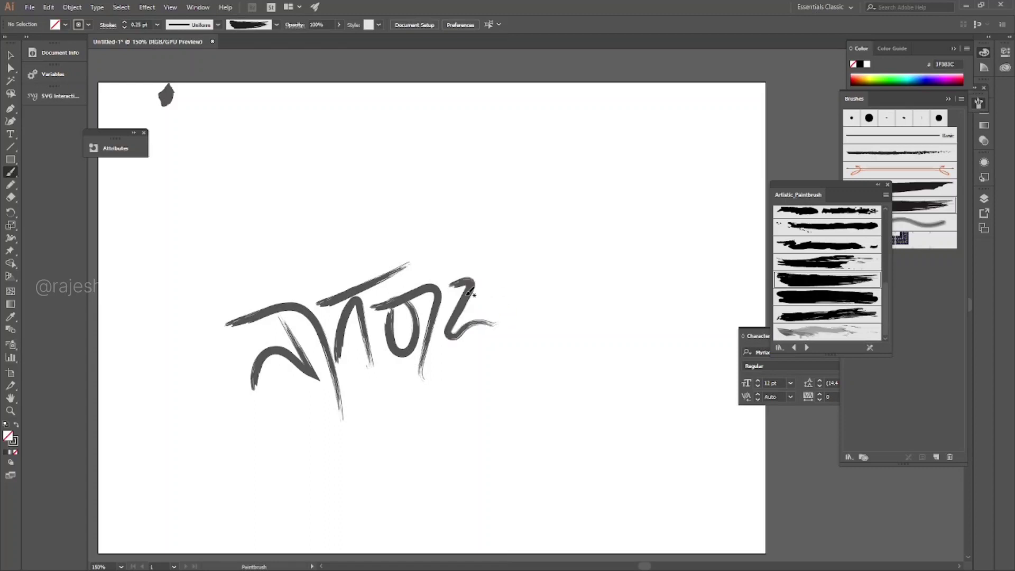
left_click_drag(485, 274, 613, 183)
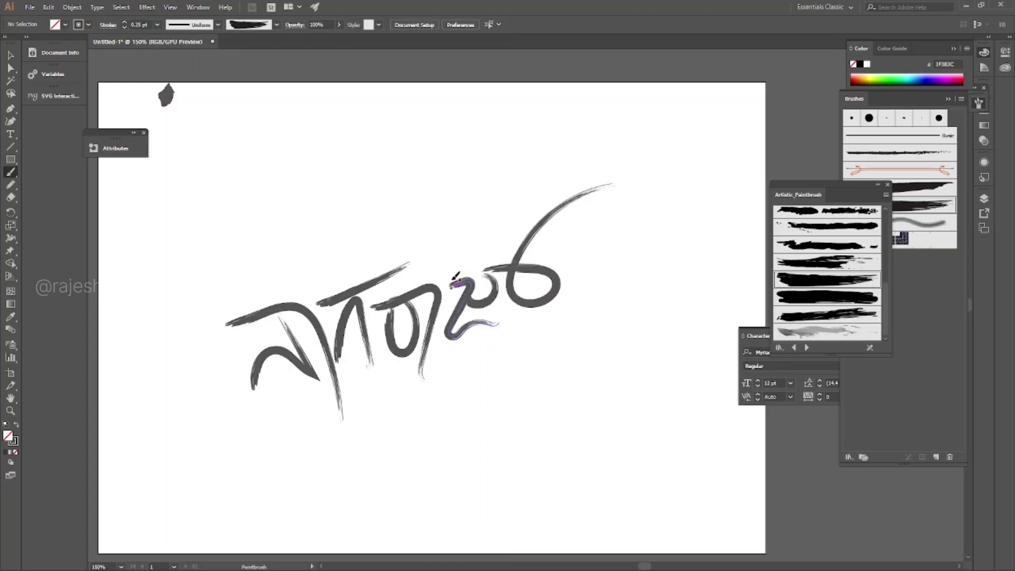
key("z")
left_click(482, 227, "alt")
Step: Delete the small stray blob at the artboard's top-left, then zoom in on the lettering
left_click(470, 311, "alt")
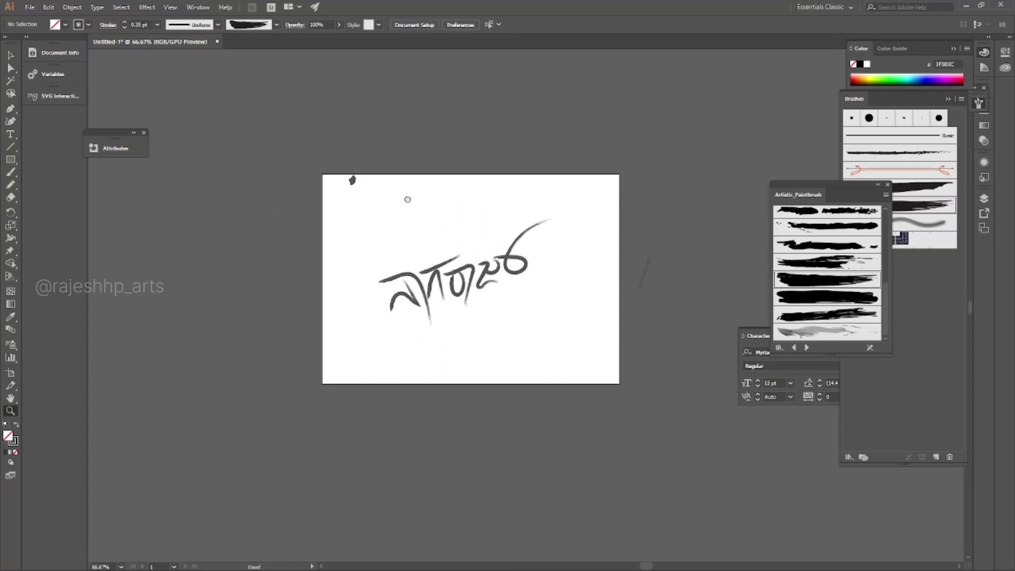
key("v")
left_click_drag(397, 166, 311, 201)
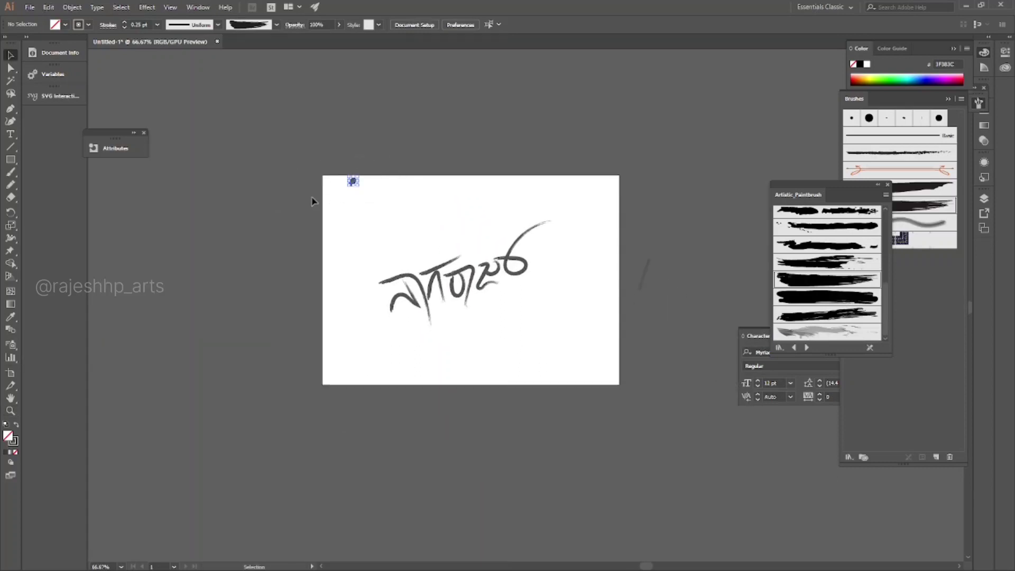
key("Delete")
left_click_drag(566, 206, 376, 351)
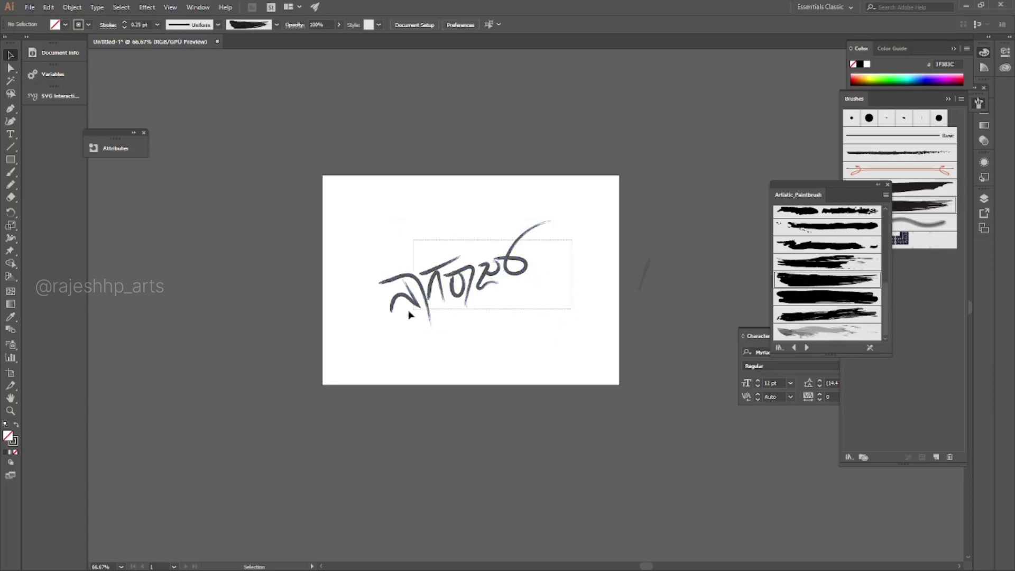
key("z")
left_click(472, 253)
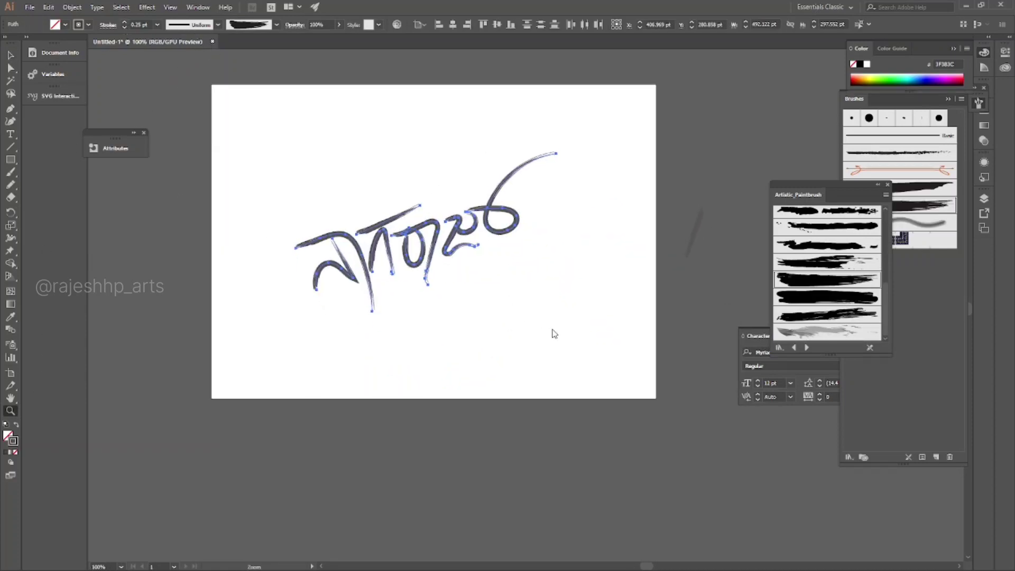
Step: Make the lettering strokes black and shift the lettering slightly right and down
left_click_drag(618, 365, 628, 396)
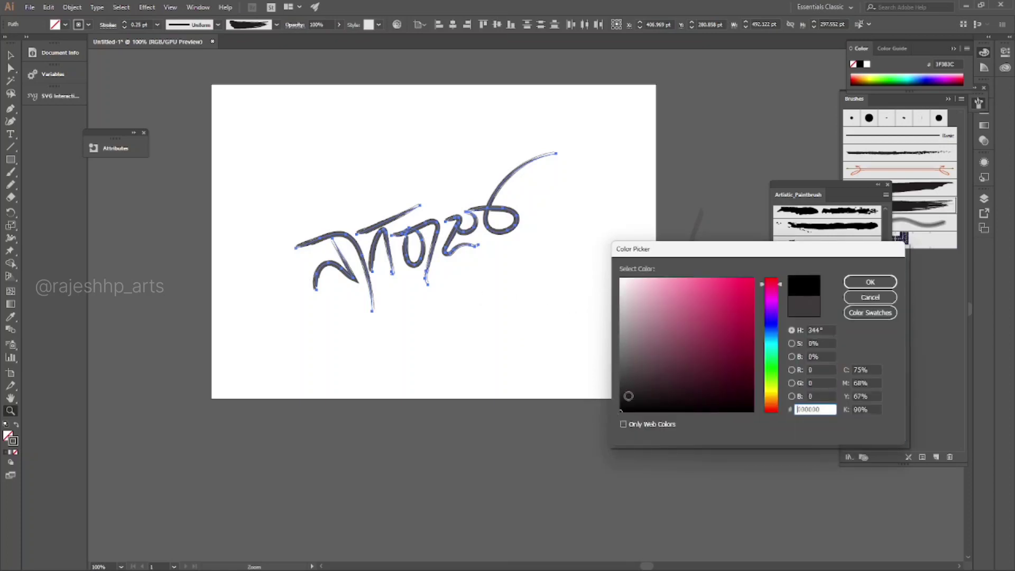
left_click(870, 281)
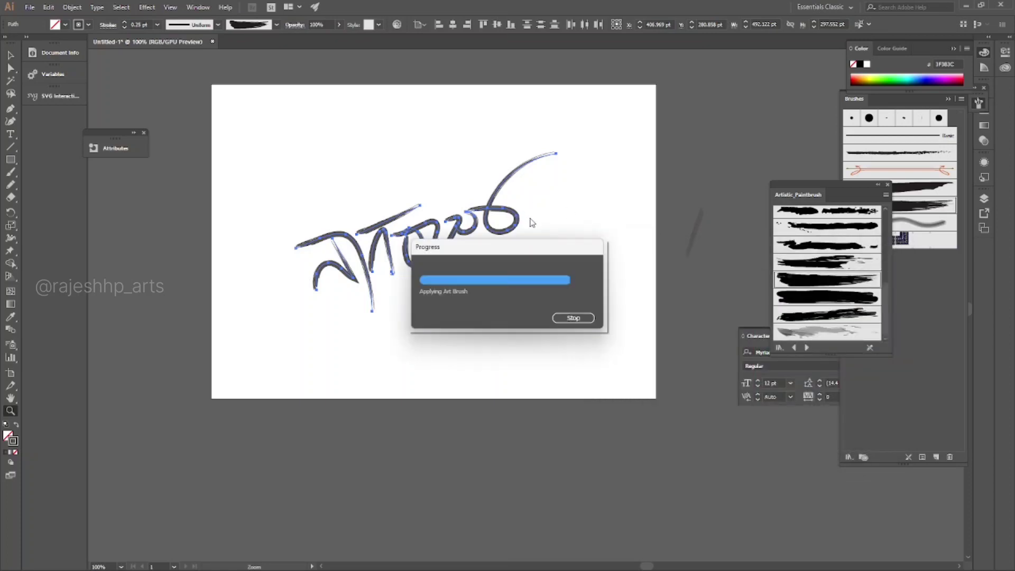
key("v")
left_click(584, 210)
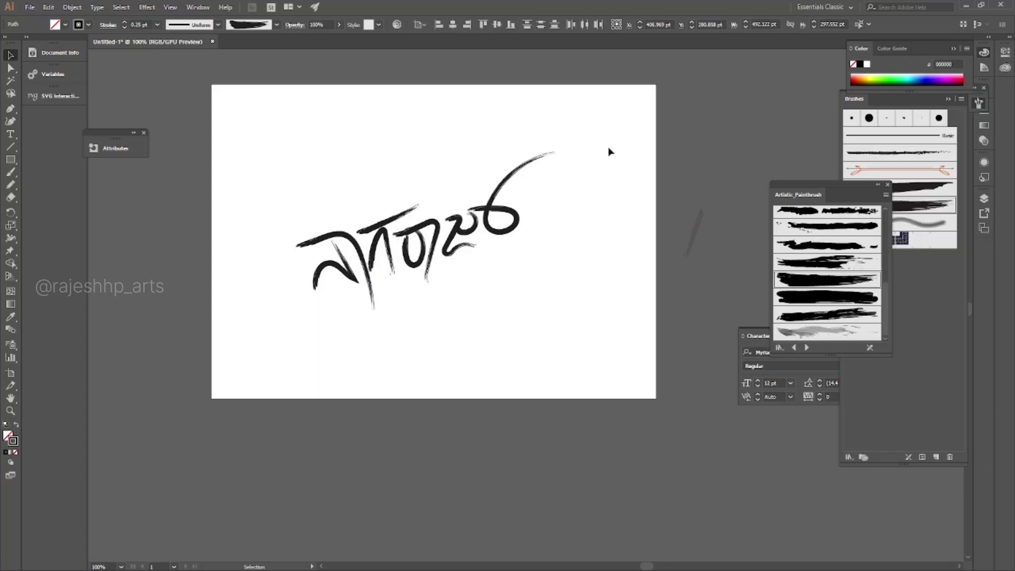
left_click_drag(608, 149, 347, 312)
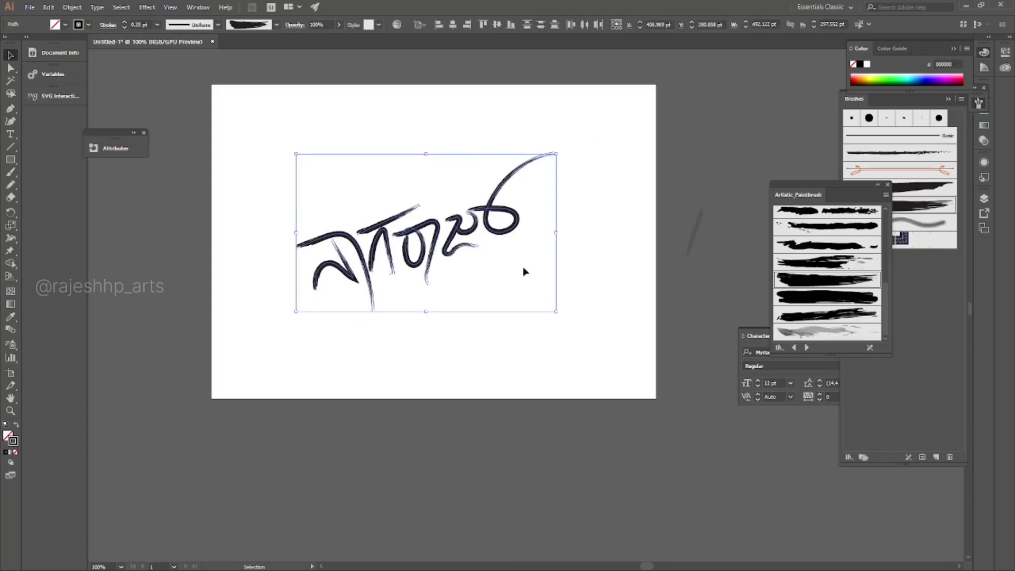
left_click_drag(489, 231, 505, 237)
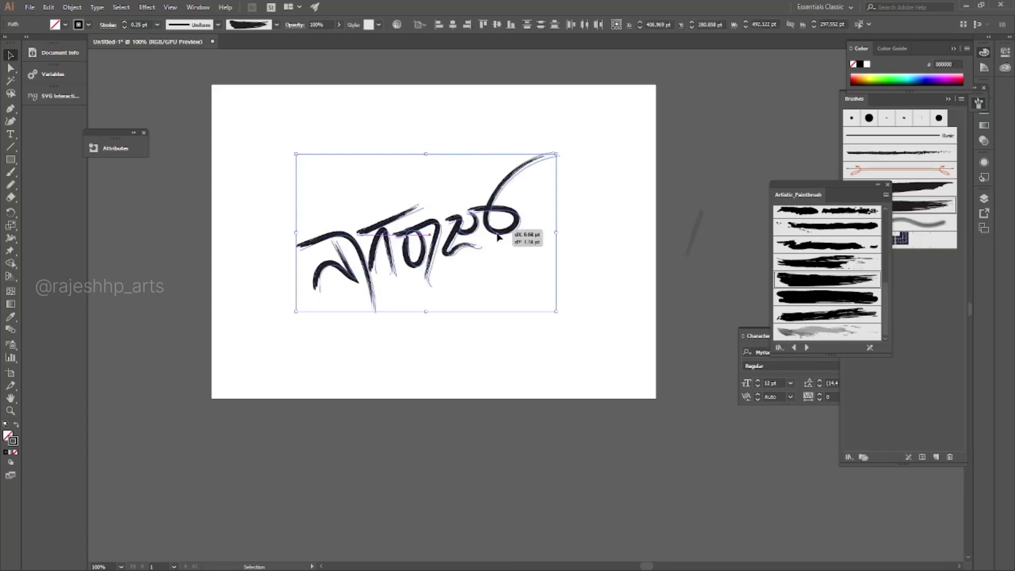
left_click(454, 357)
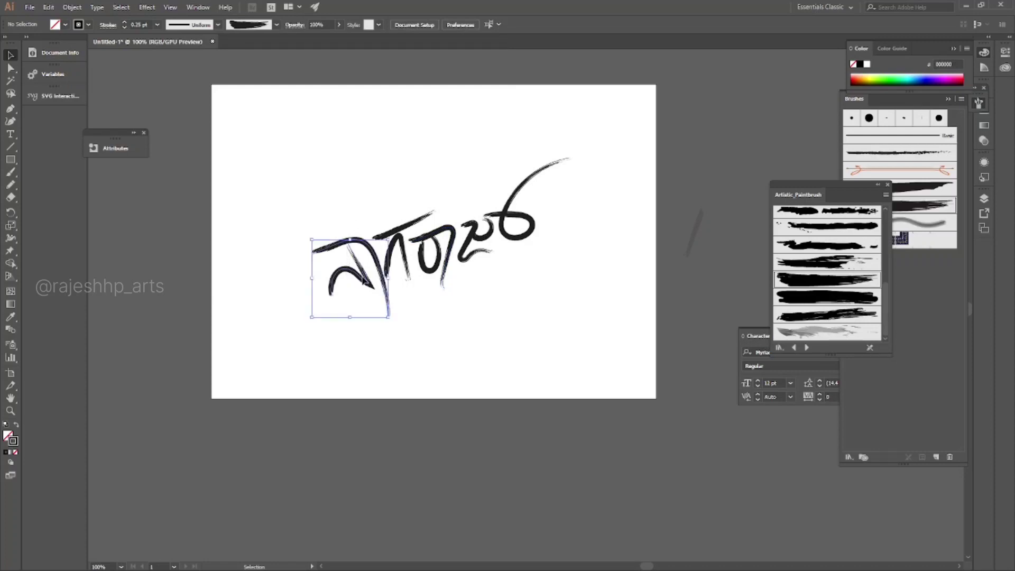
left_click_drag(346, 300, 343, 293)
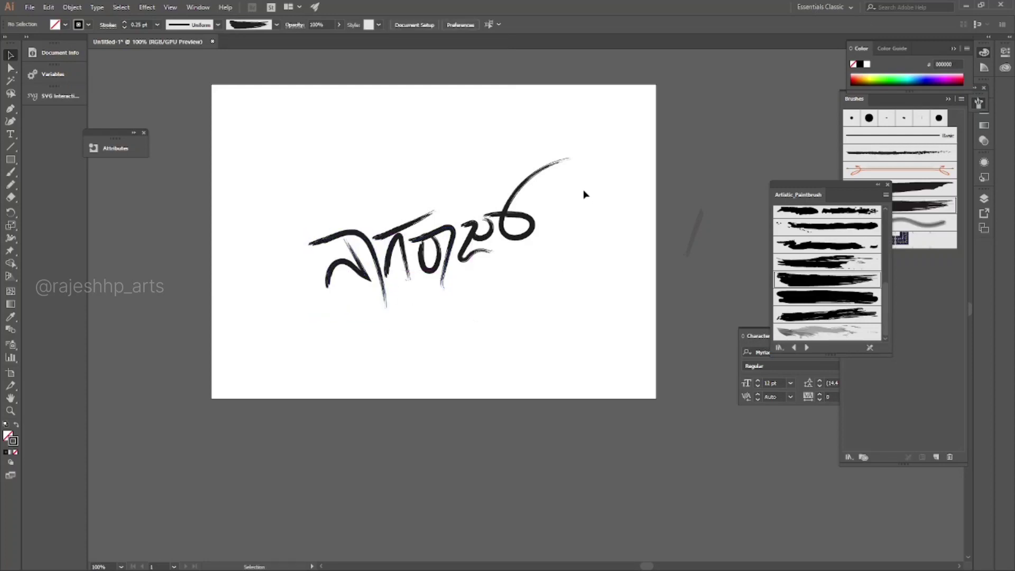
Step: Rotate the whole lettering clockwise so it sits more level
left_click_drag(583, 188, 341, 312)
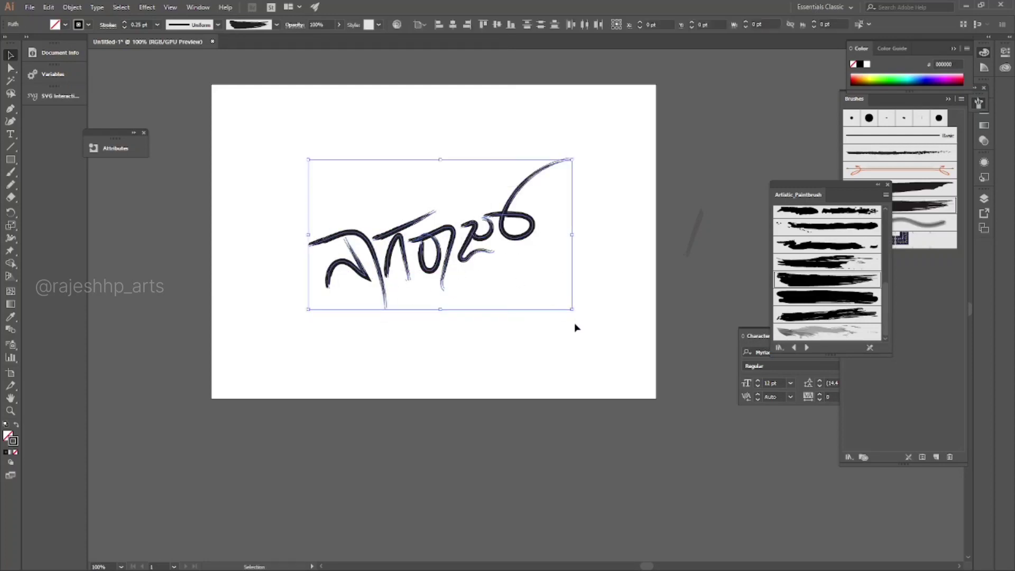
left_click_drag(573, 316, 564, 341)
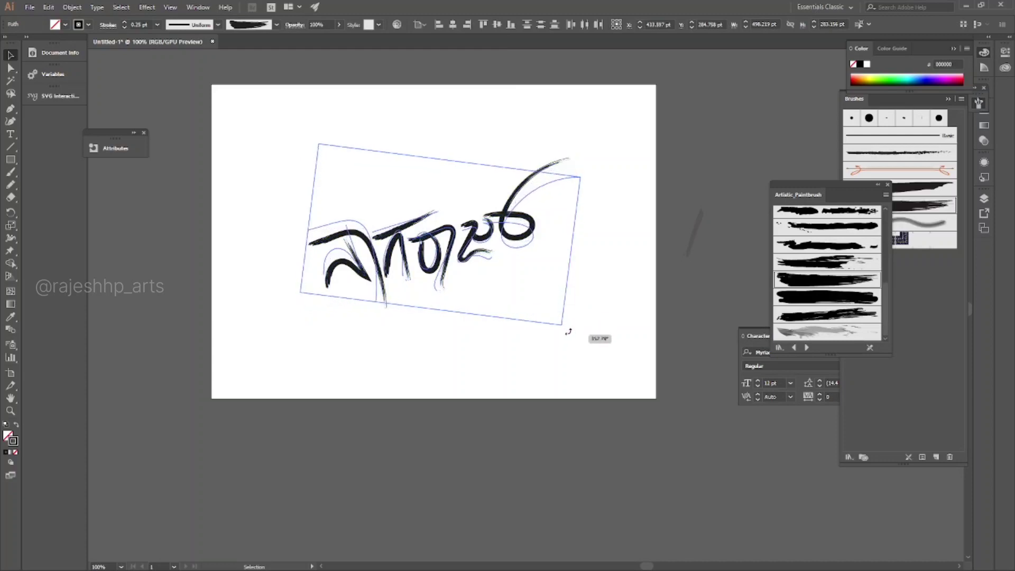
left_click(532, 357)
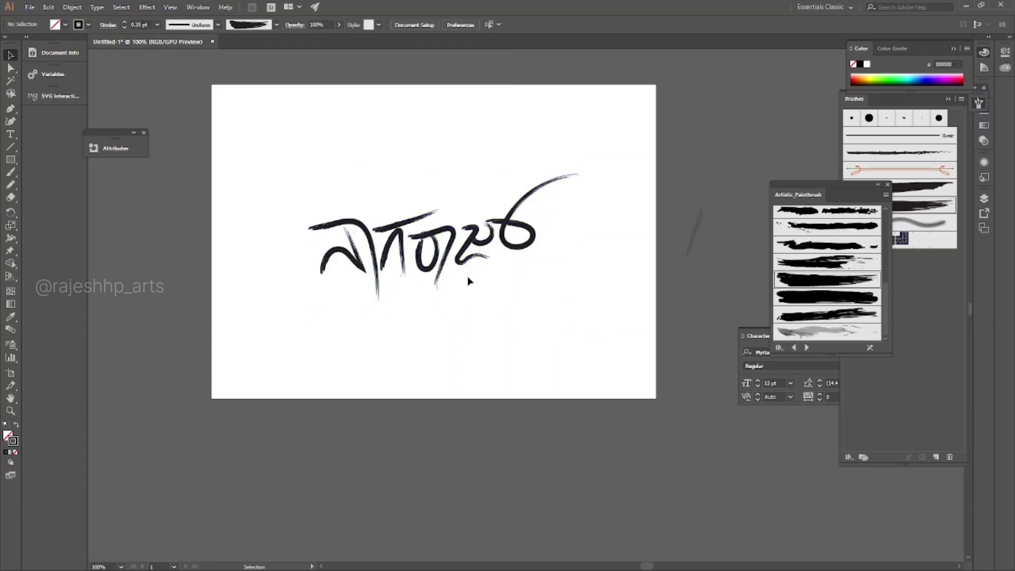
key("b")
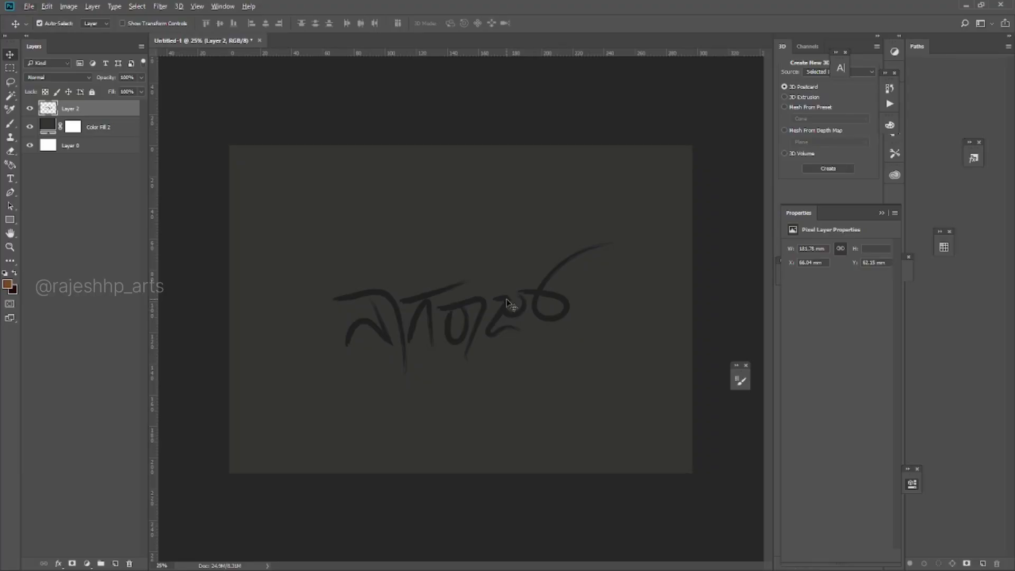
Step: Give the lettering layer a light beige f2e6dd Color Overlay
left_click(57, 563)
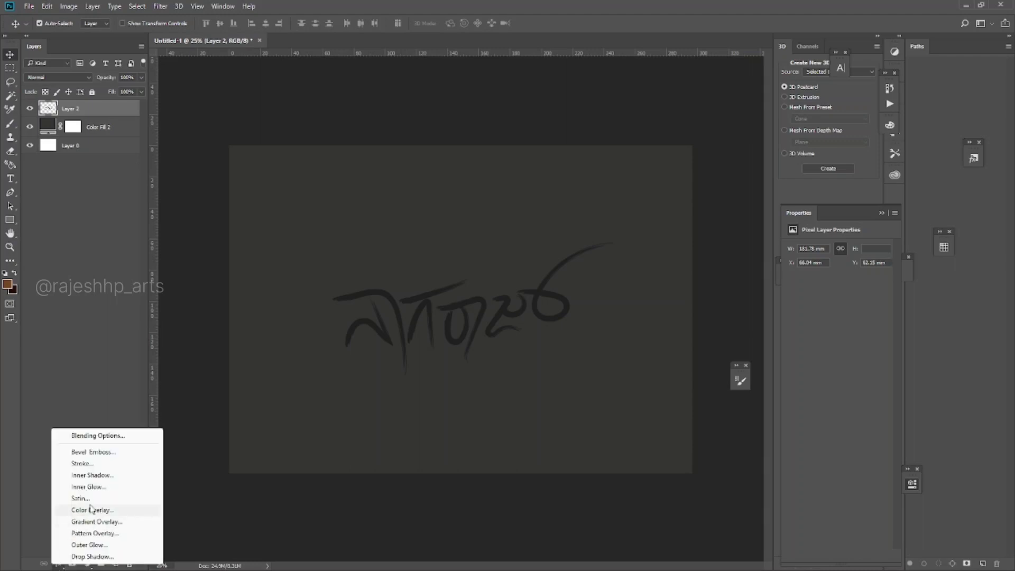
left_click(119, 507)
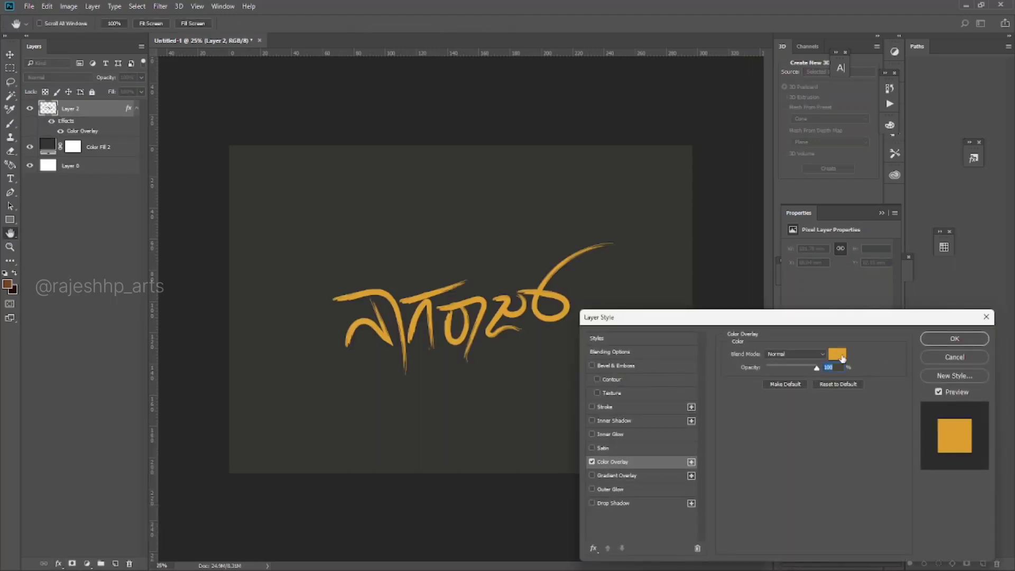
left_click(842, 358)
left_click(797, 430)
left_click(782, 465)
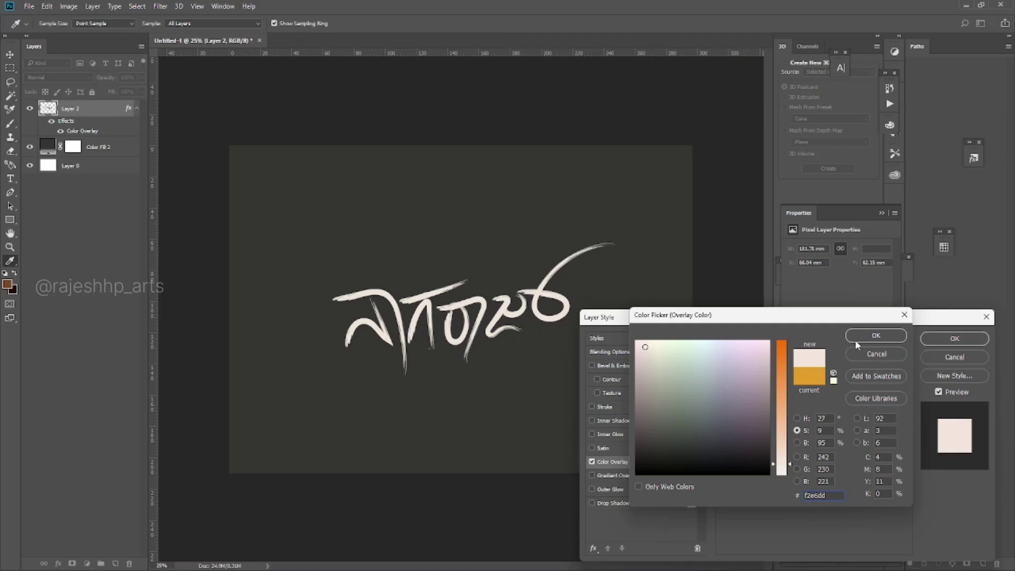
left_click(893, 335)
left_click(953, 338)
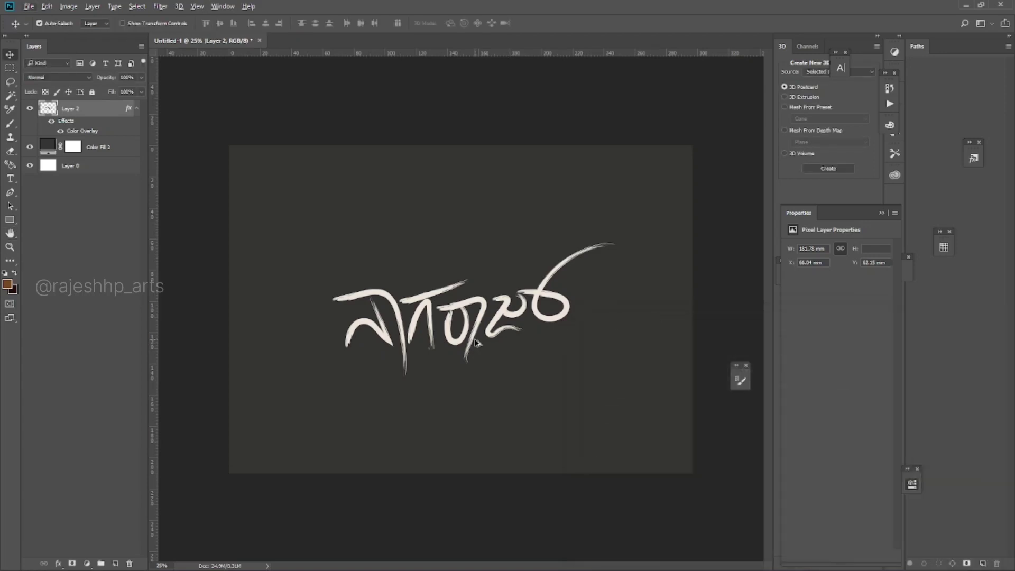
left_click(95, 148)
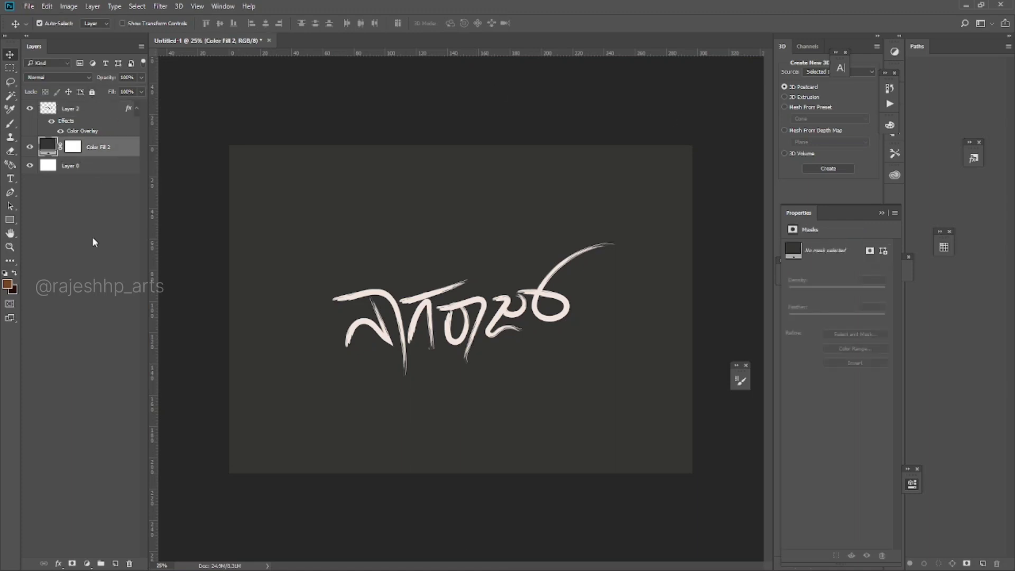
Step: Add a Gradient Fill layer above the background with Radial style
left_click(87, 564)
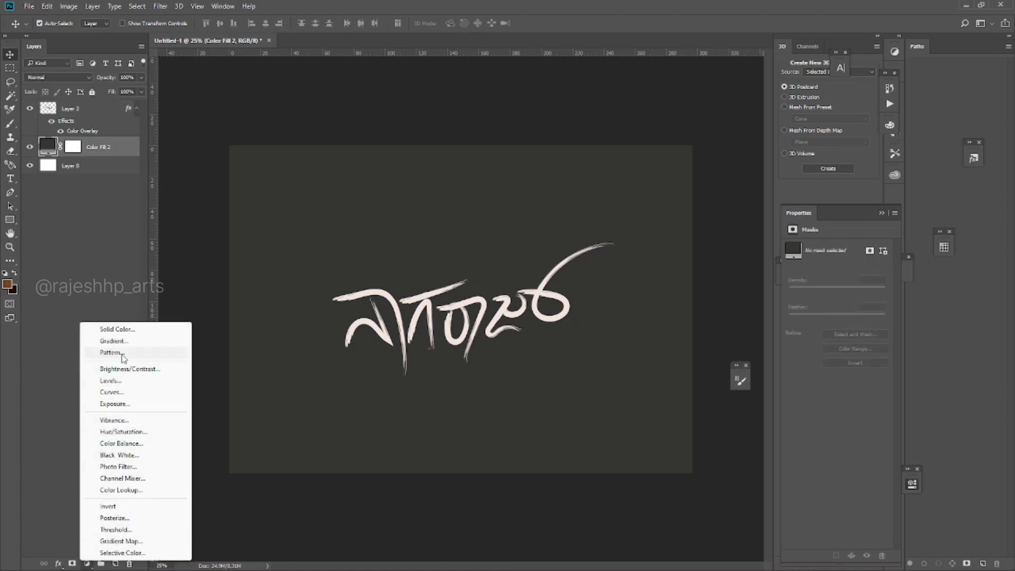
left_click(114, 341)
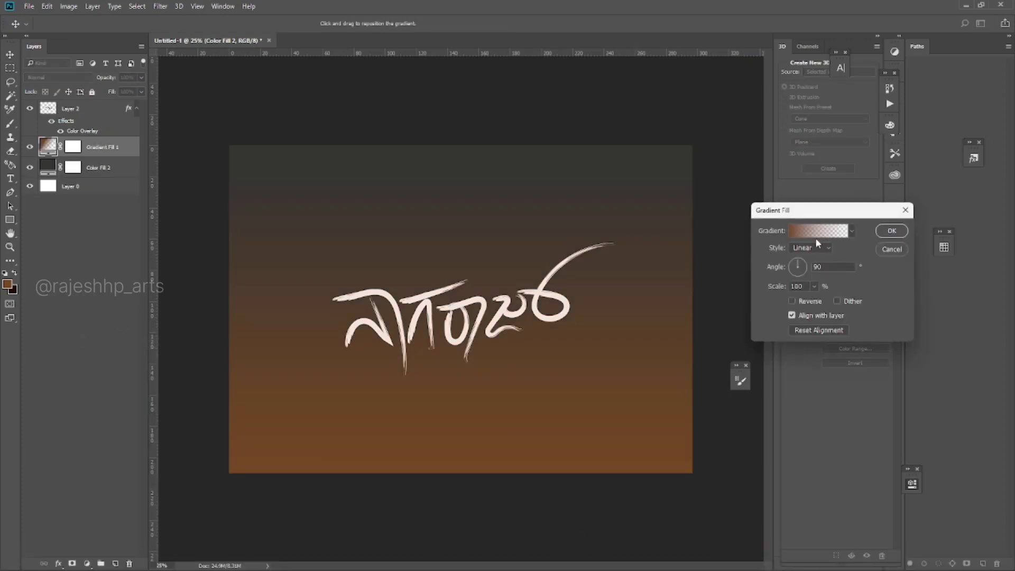
left_click(810, 248)
left_click(803, 264)
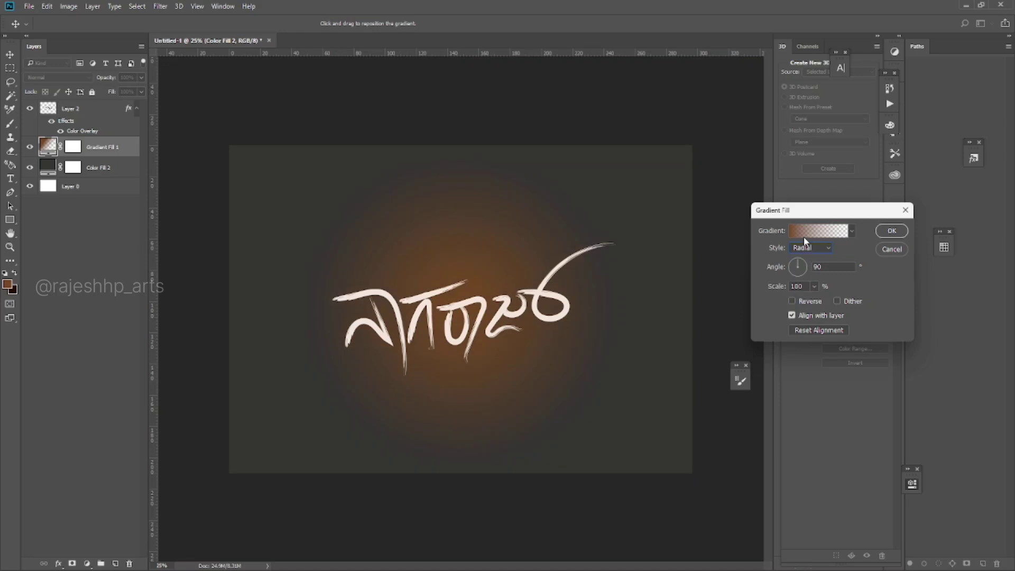
left_click(800, 233)
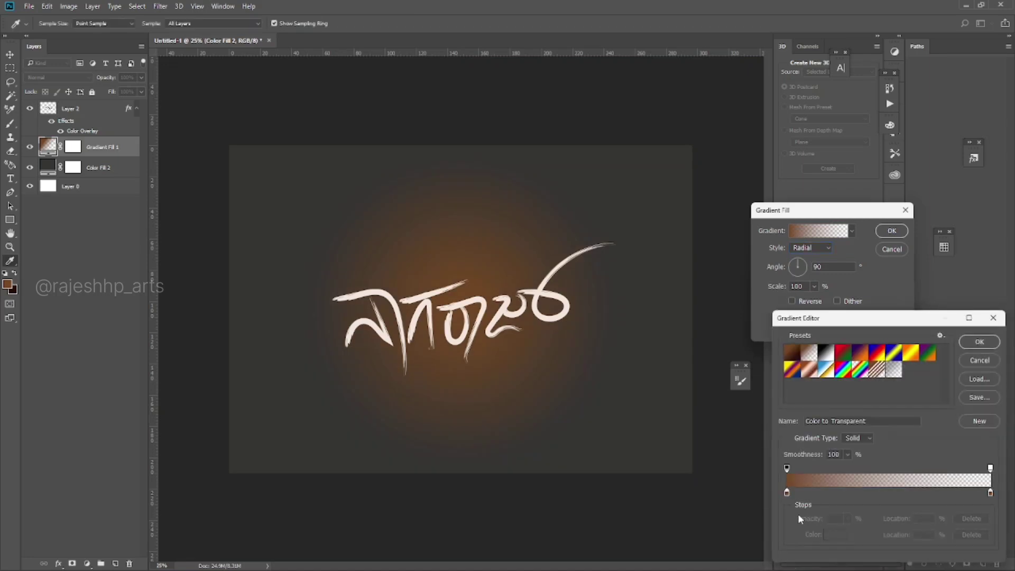
Step: Change the gradient's left stop to dark grey 525250 and apply the radial fill
left_click(787, 492)
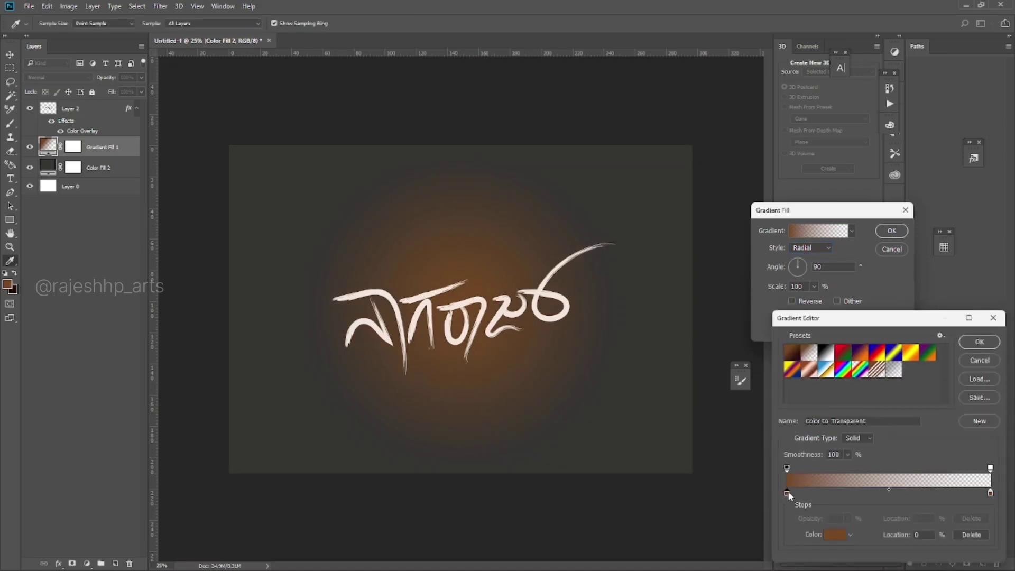
left_click(835, 534)
left_click(644, 259)
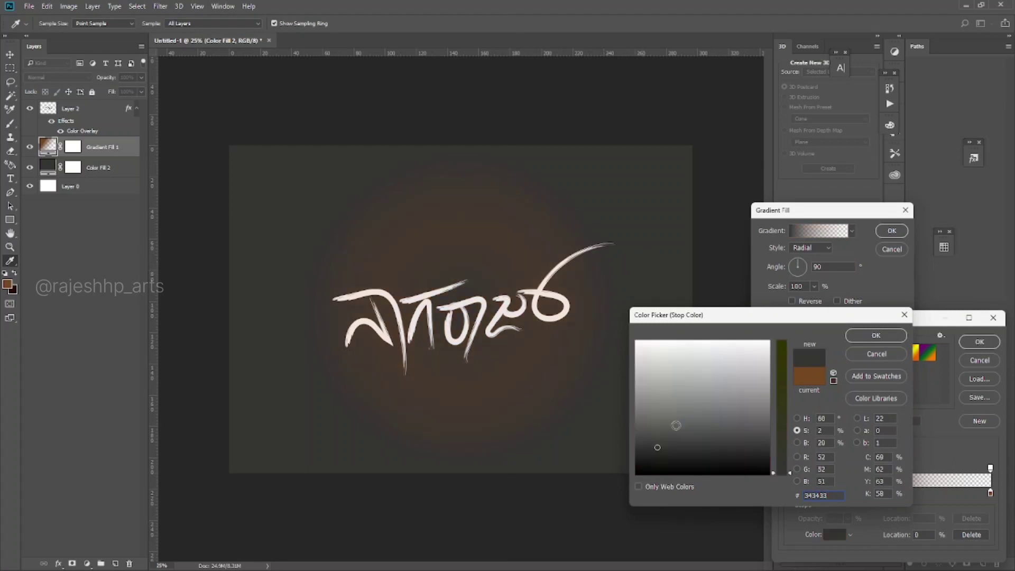
left_click(657, 414)
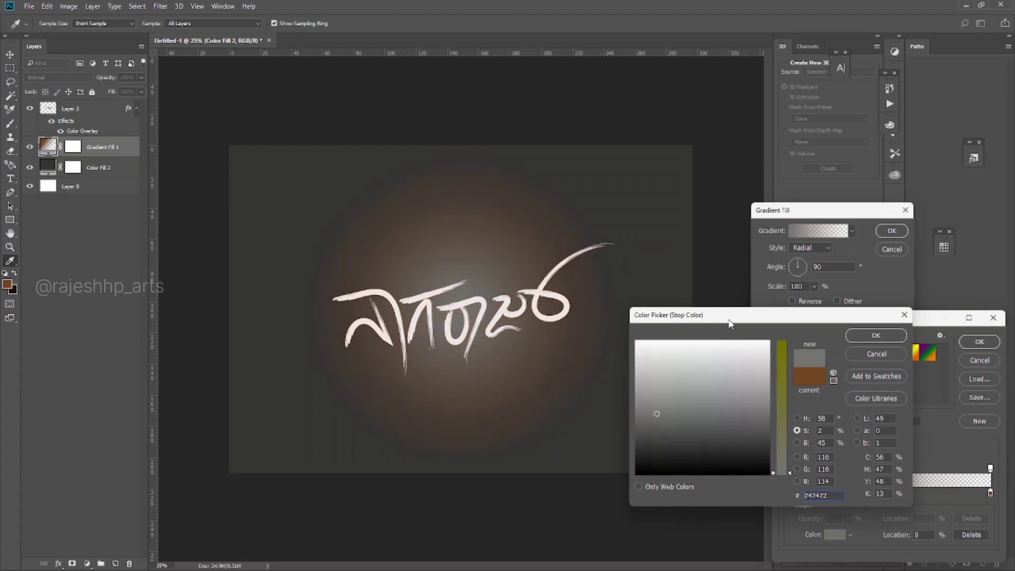
left_click_drag(684, 449, 657, 431)
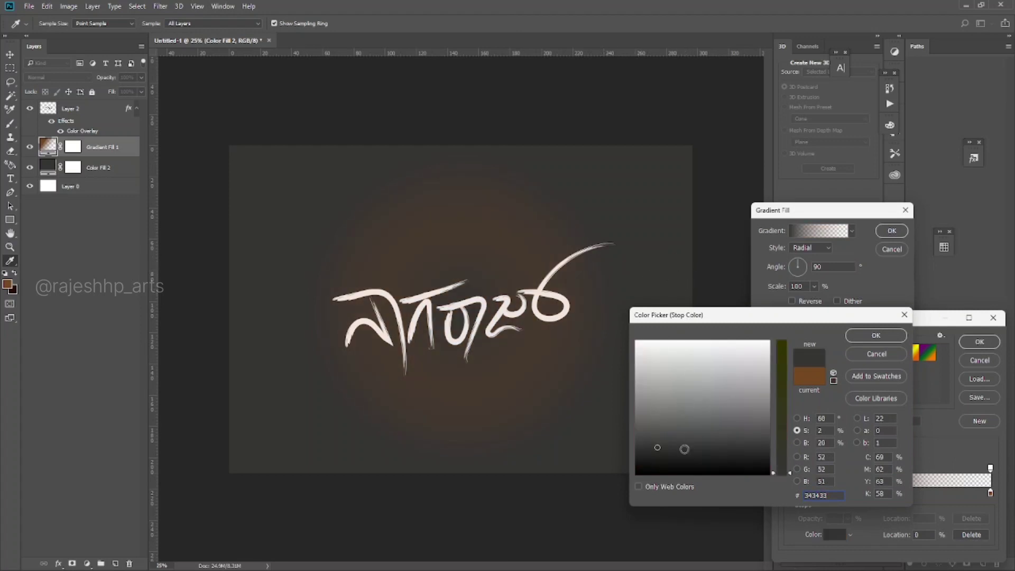
left_click(866, 335)
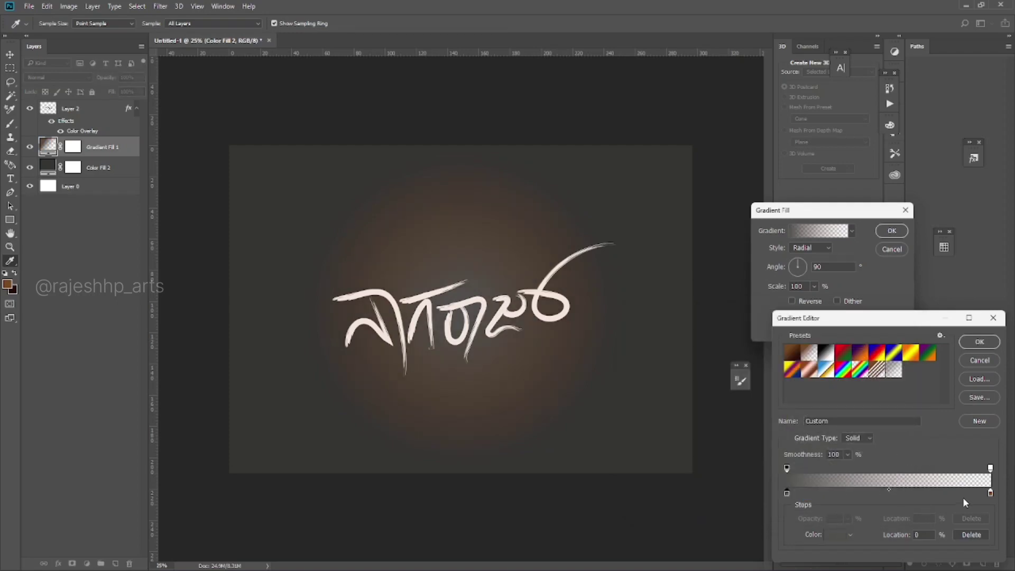
left_click_drag(990, 494, 996, 523)
left_click(978, 341)
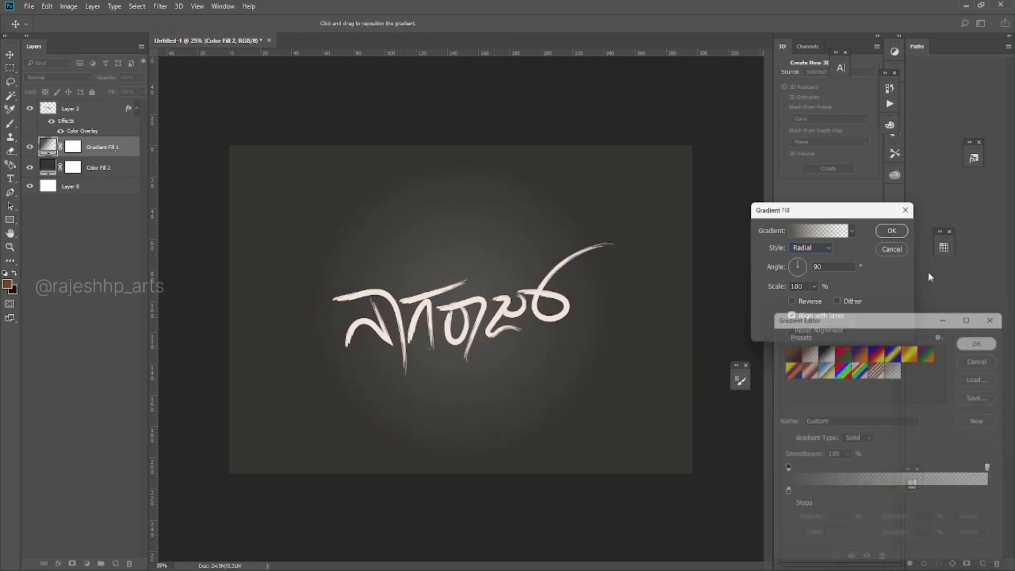
left_click(891, 231)
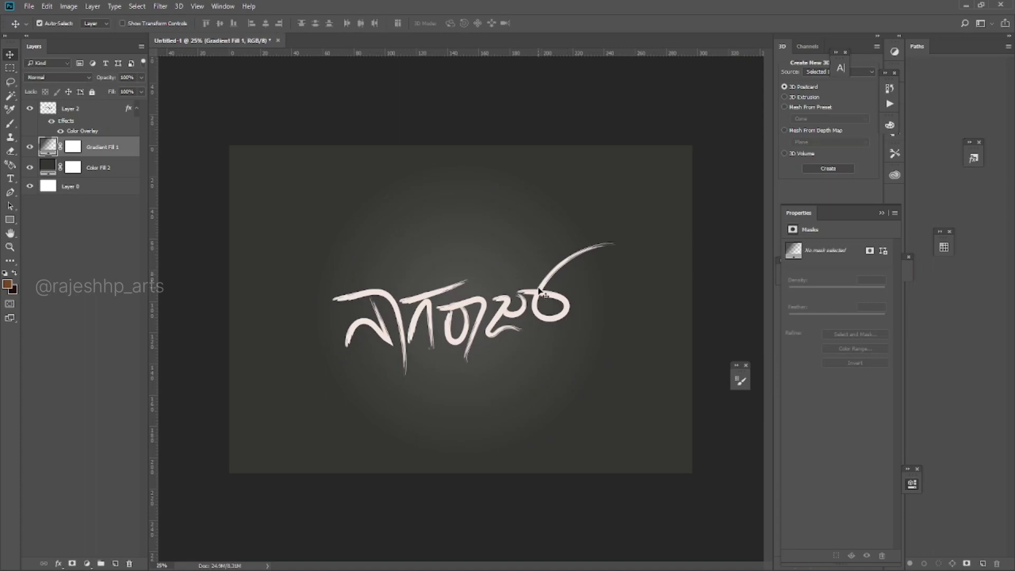
left_click_drag(539, 290, 545, 283)
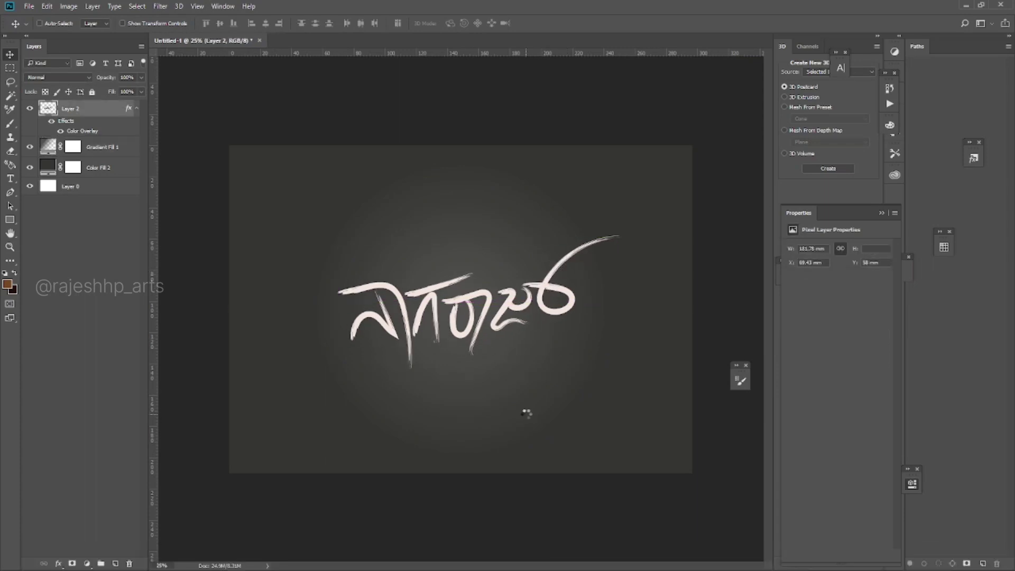
Step: Move the whole grunge texture into Untitled-1 as a new layer, scaled to about 72%
key("ctrl+a")
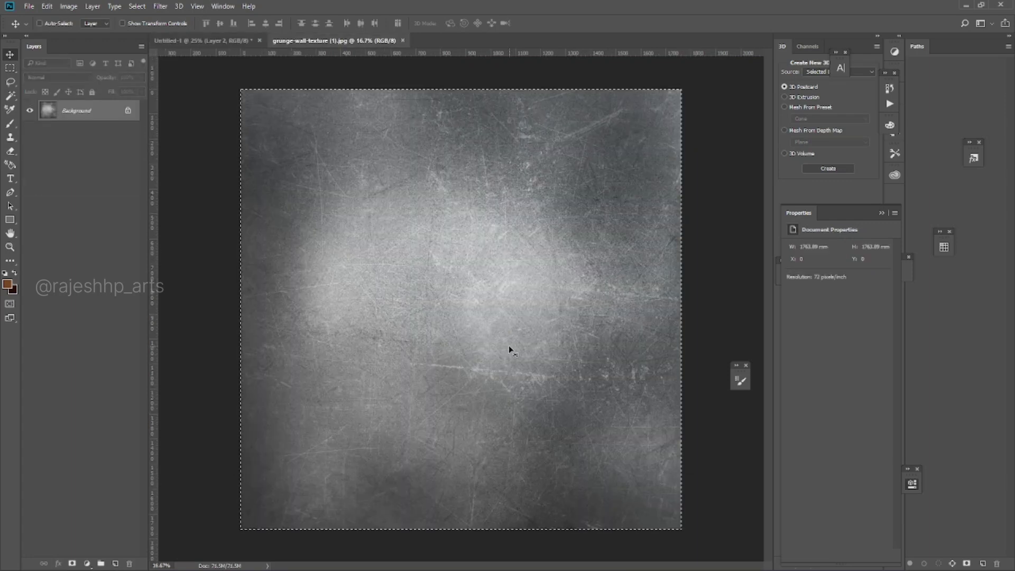
key("ctrl+x")
key("ctrl+Tab")
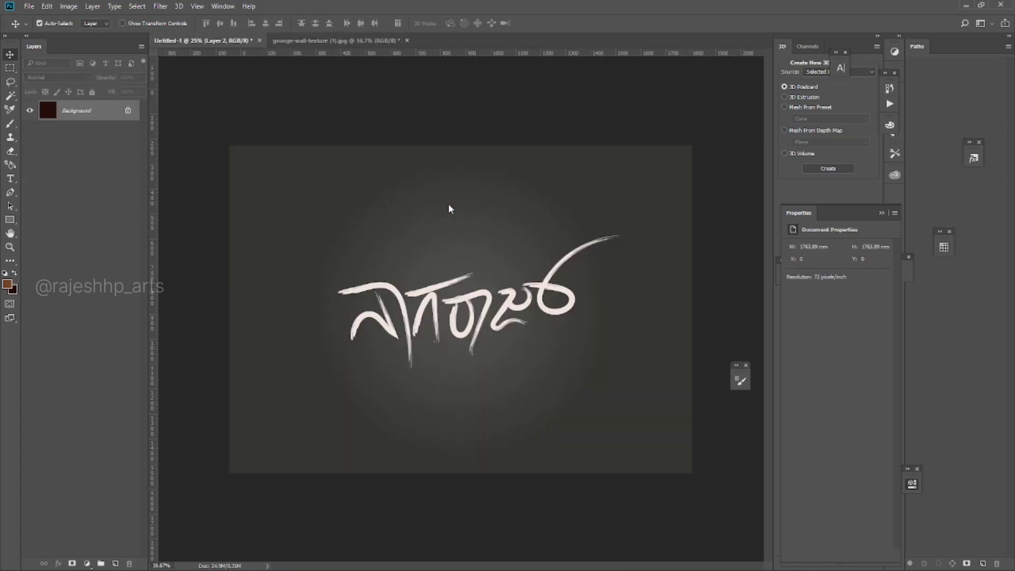
key("ctrl+v")
key("ctrl+minus")
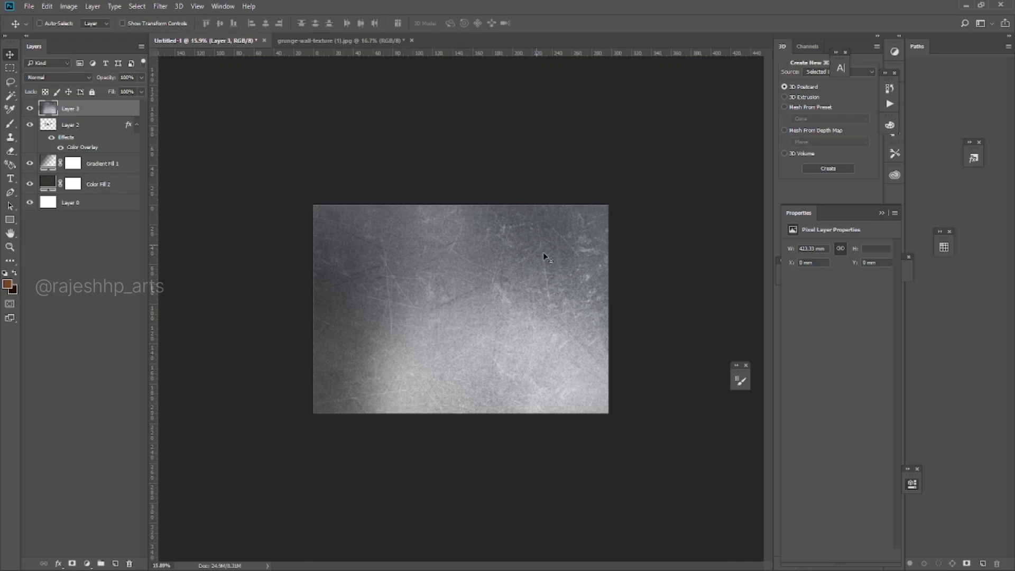
key("ctrl+t")
key("ctrl+minus")
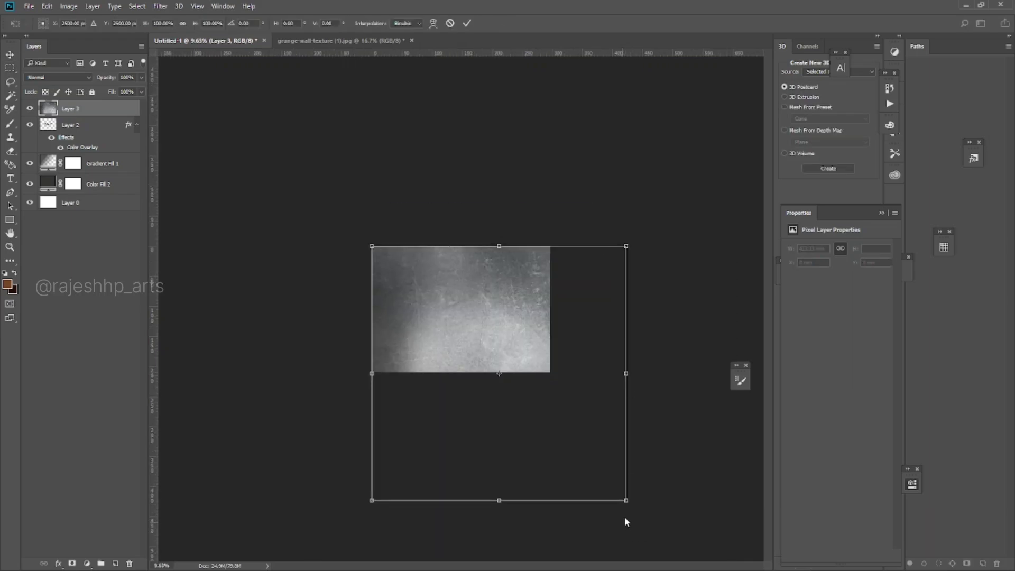
left_click_drag(626, 500, 555, 429)
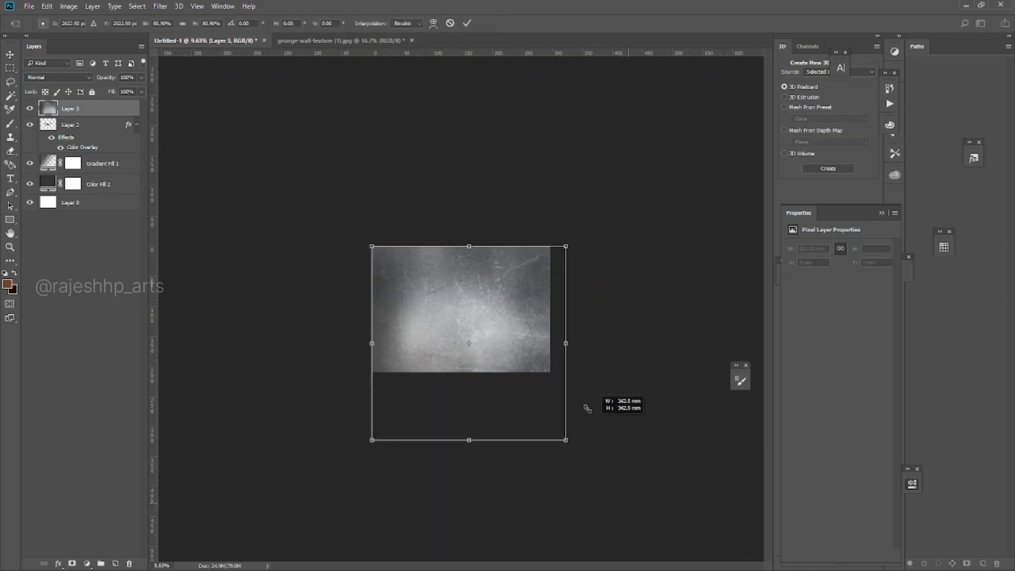
Step: Squash the texture vertically to fit, commit it, and rasterize Layer 2's style
left_click_drag(465, 429, 460, 386)
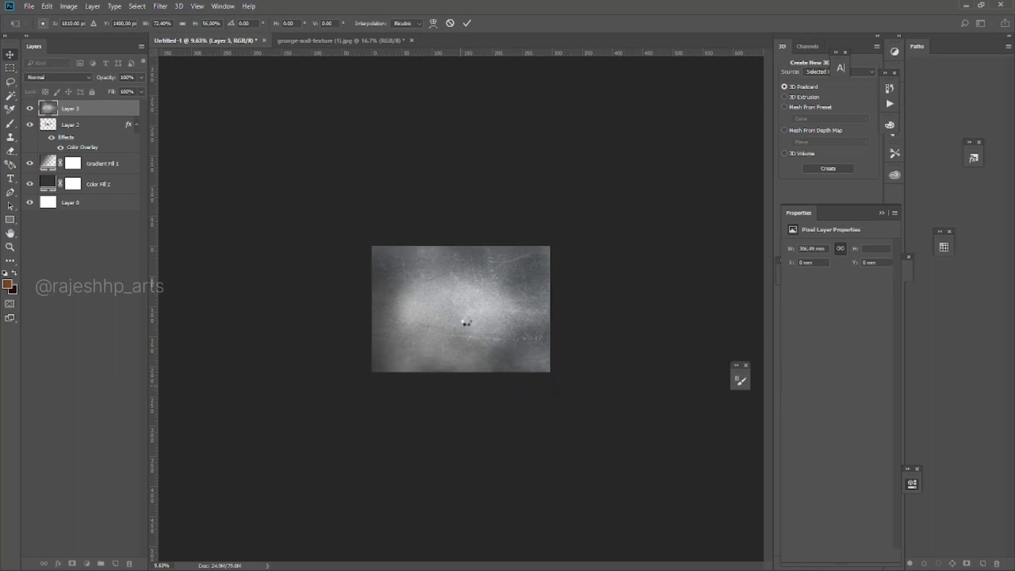
key("Return")
key("ctrl+0")
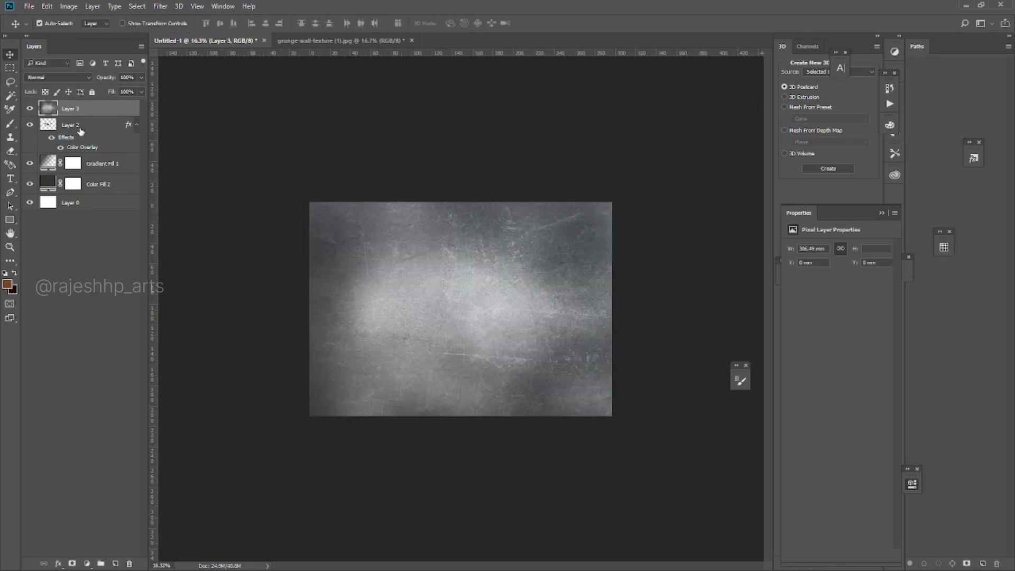
right_click(81, 131)
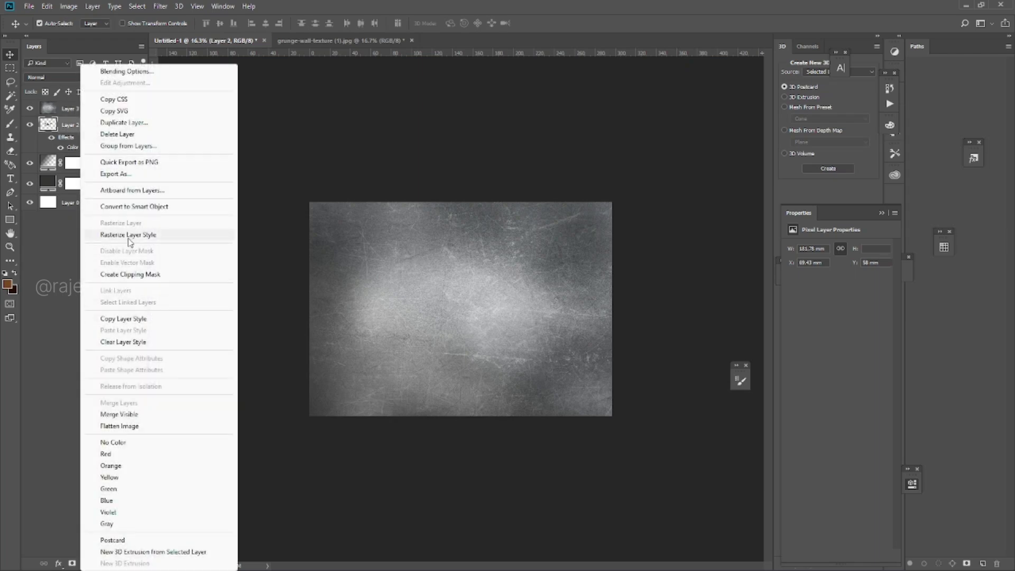
left_click(130, 238)
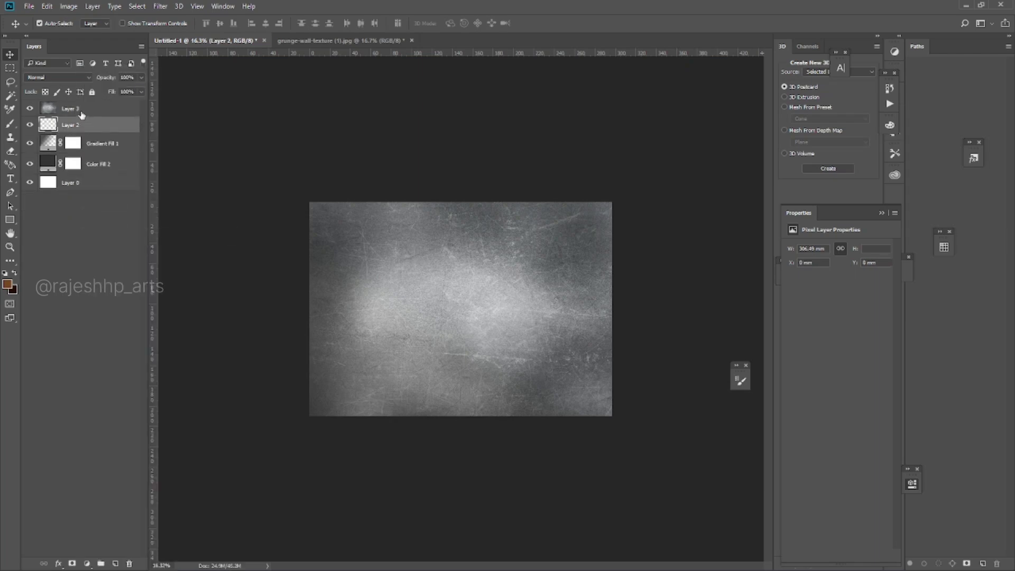
Step: Duplicate the texture below the lettering and clip the top texture to the lettering
left_click(82, 111)
key("ctrl+j")
key("ctrl+bracketleft")
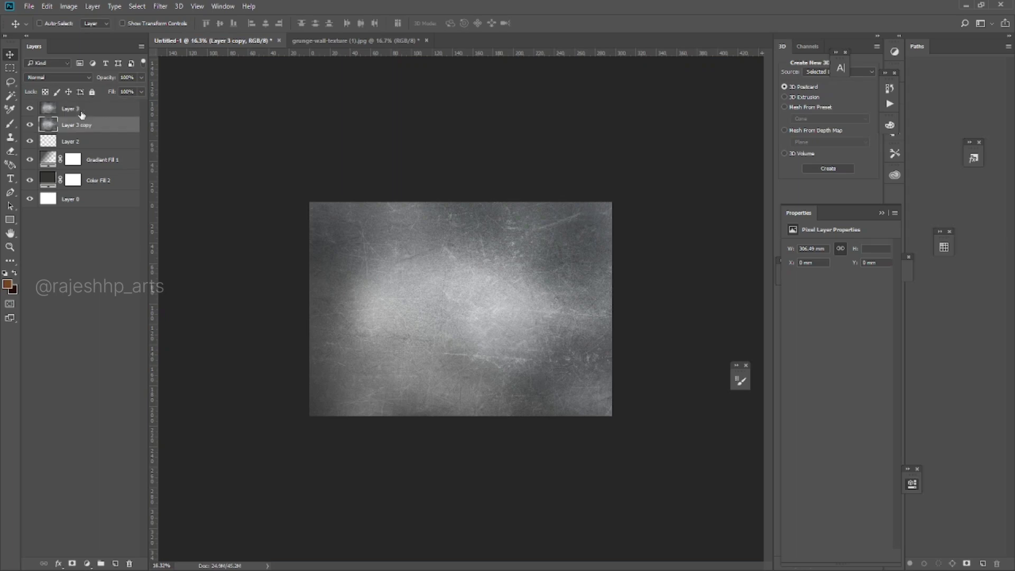
key("ctrl+bracketleft")
right_click(82, 111)
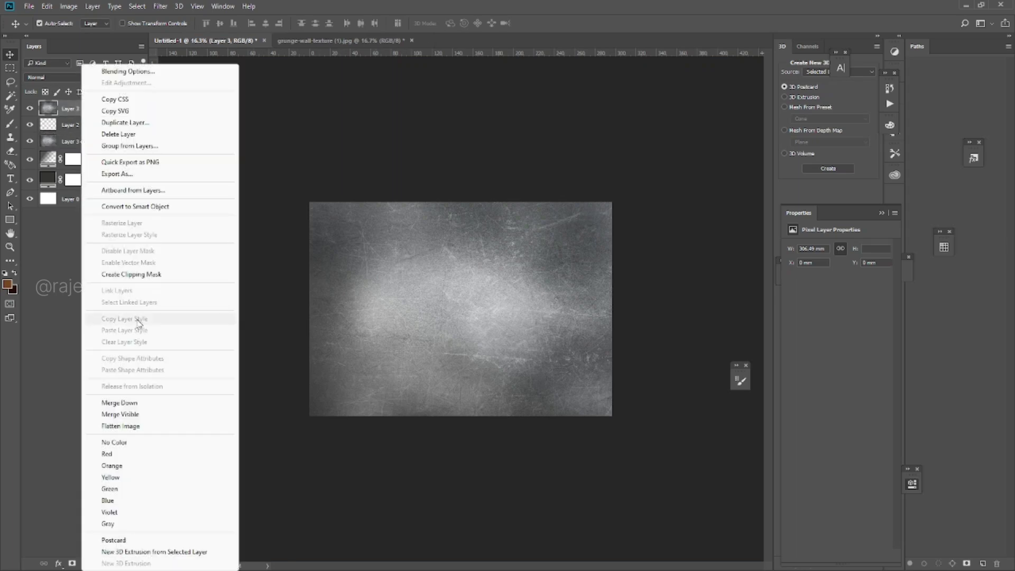
left_click(134, 274)
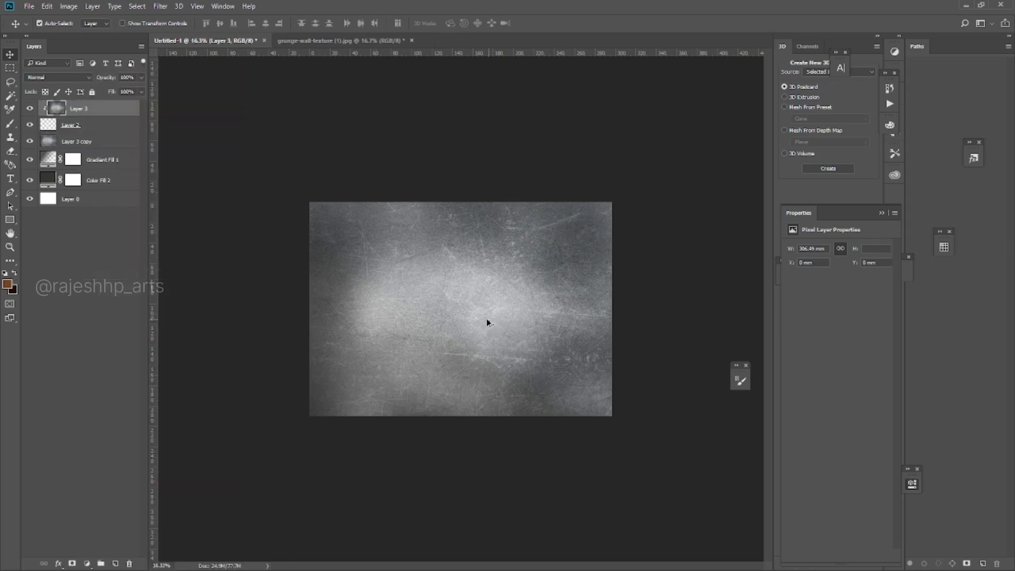
scroll(486, 320, "up", 3)
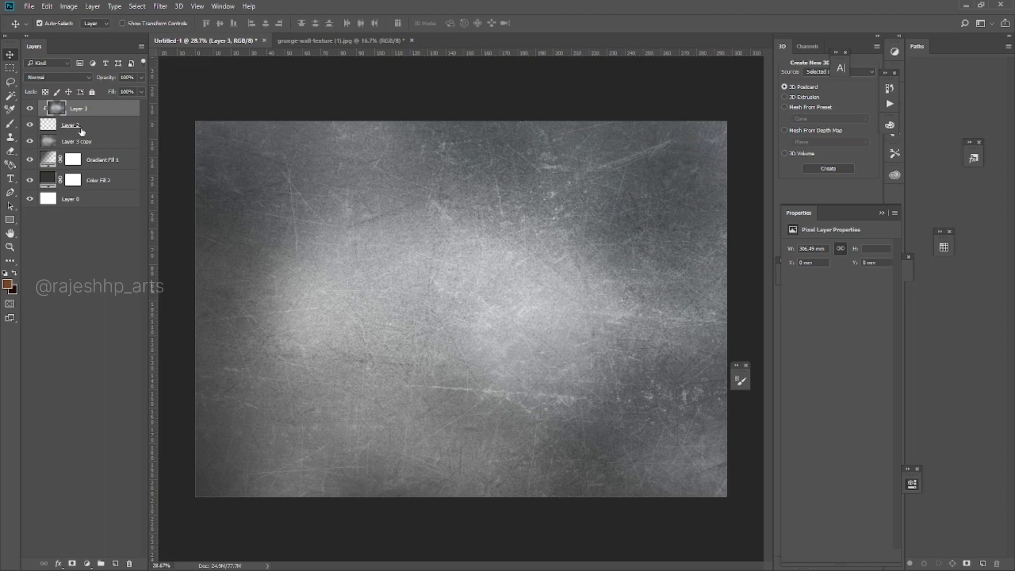
Step: Change the texture copy's blend mode and merge the lettering with its clipped texture
left_click(57, 143)
left_click(59, 78)
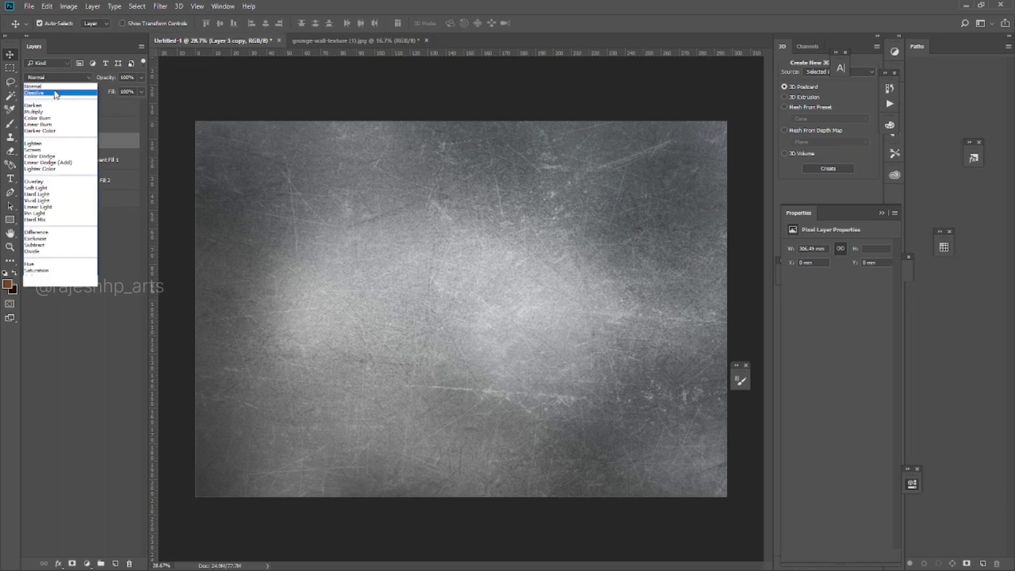
left_click(44, 132)
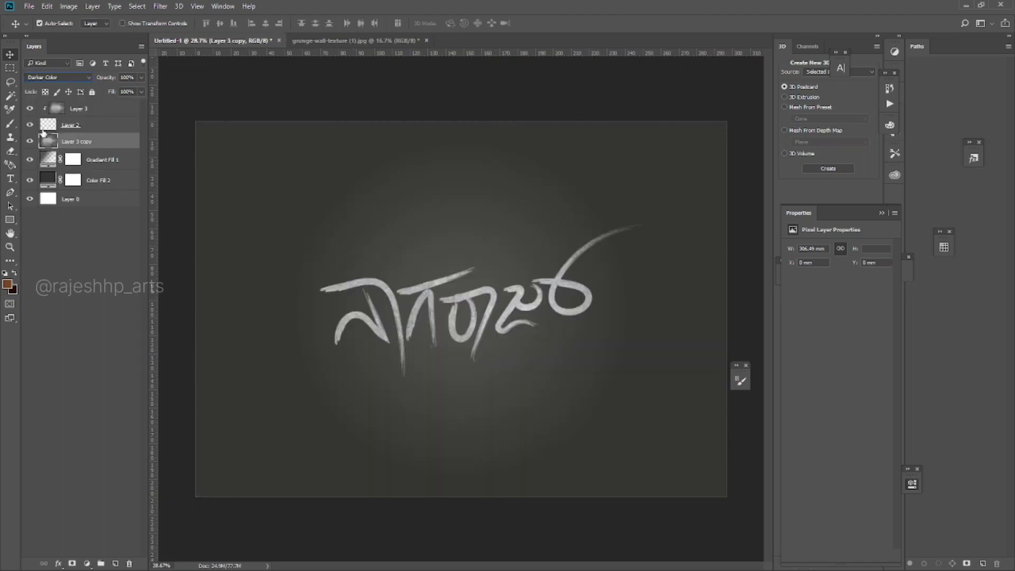
key("ctrl+z")
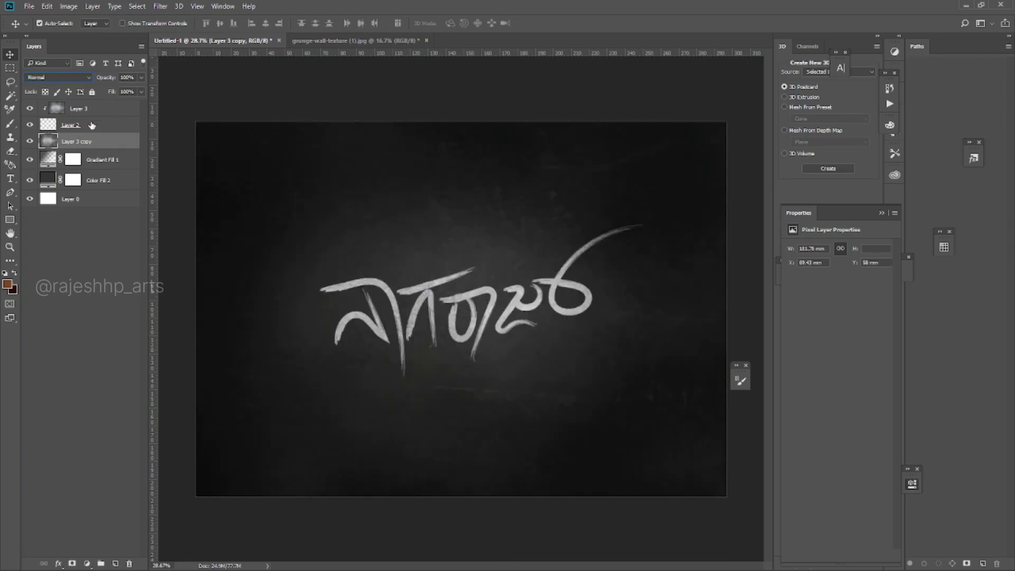
left_click(92, 125)
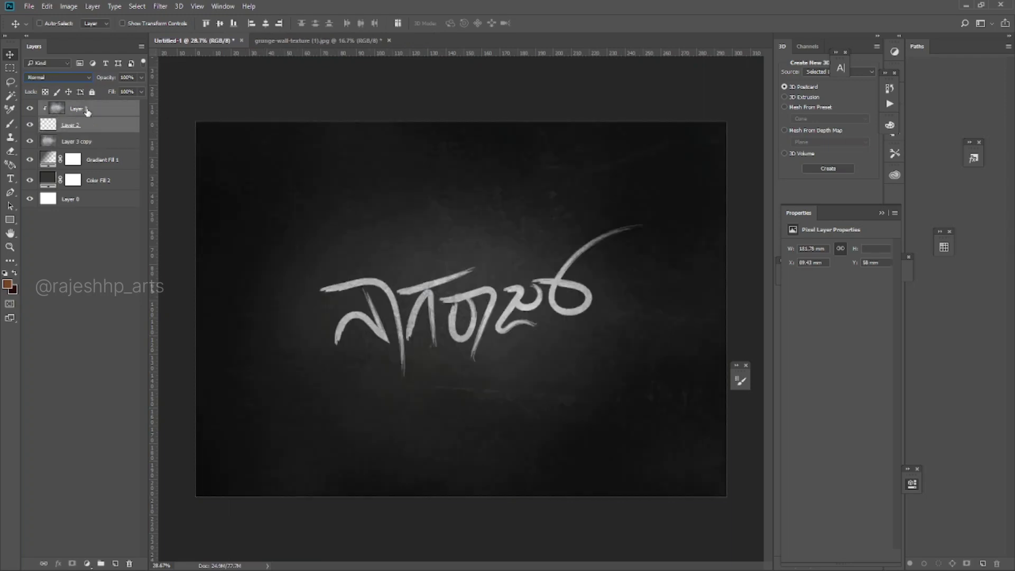
key("ctrl+e")
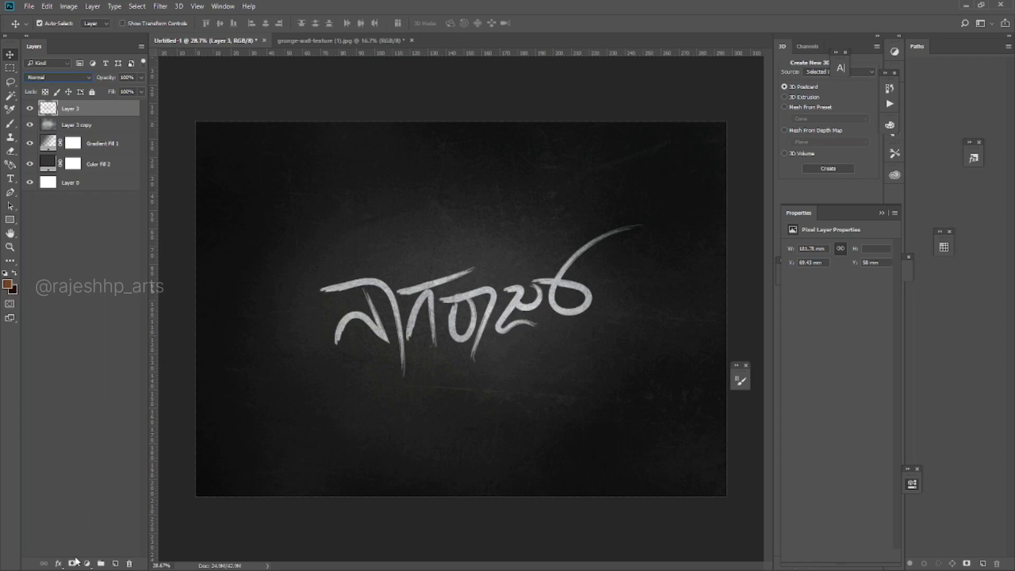
Step: Add Bevel & Emboss to the lettering with Chisel Hard technique, Soften 0 and Depth 178%
left_click(59, 564)
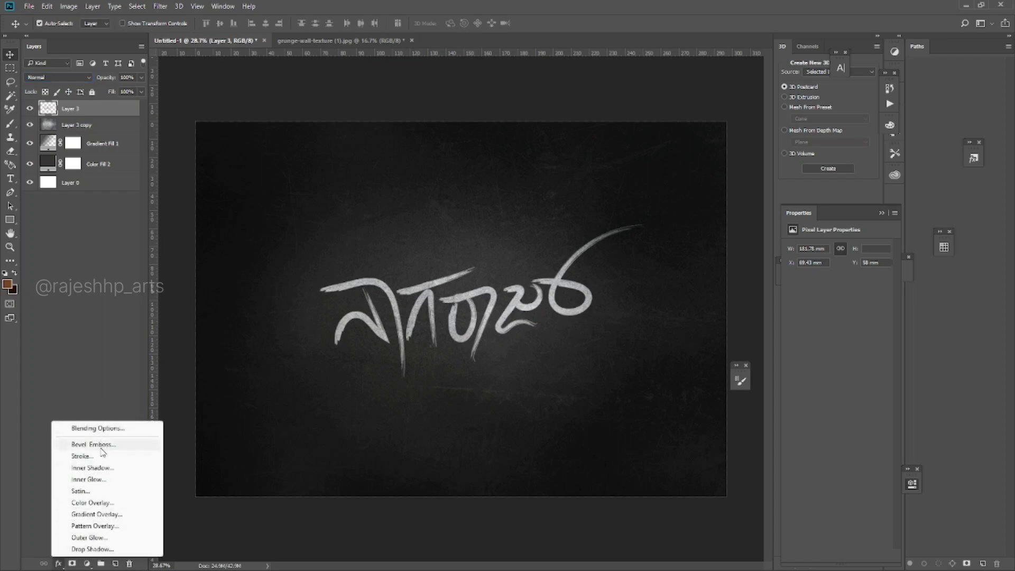
left_click(100, 447)
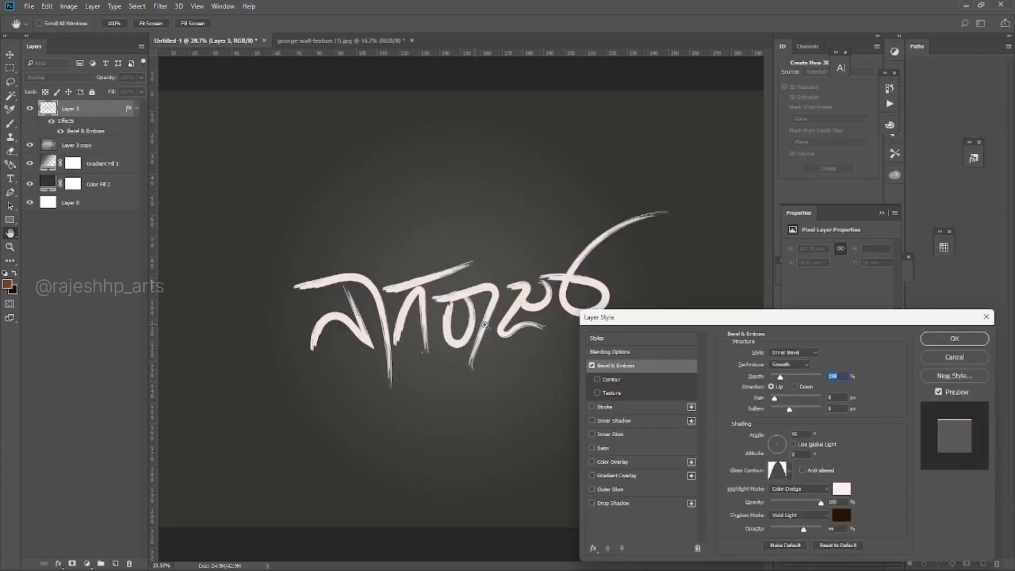
scroll(485, 325, "up", 2)
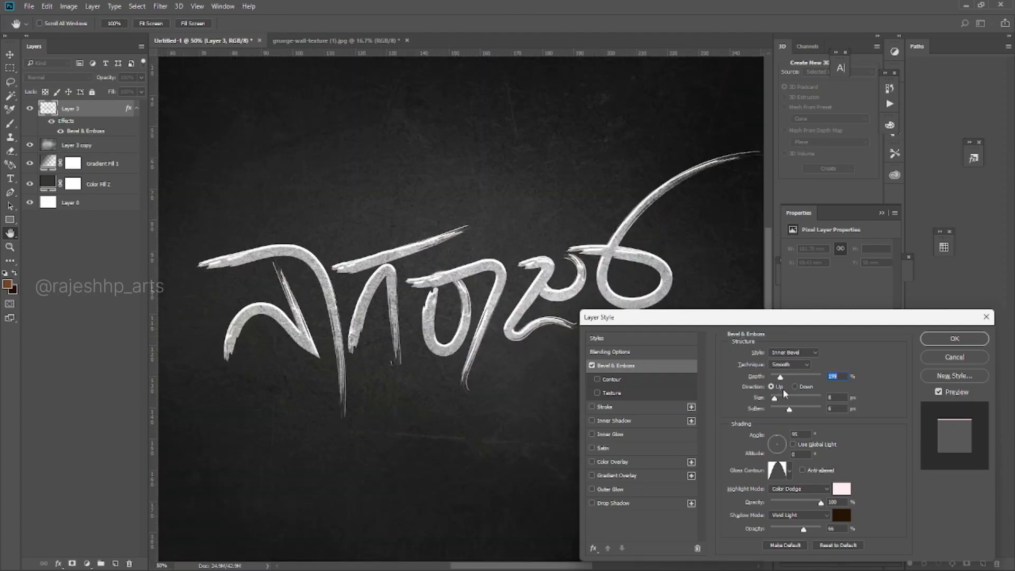
mouse_move(789, 410)
left_mouse_down()
mouse_move(777, 411)
mouse_move(794, 411)
left_mouse_up()
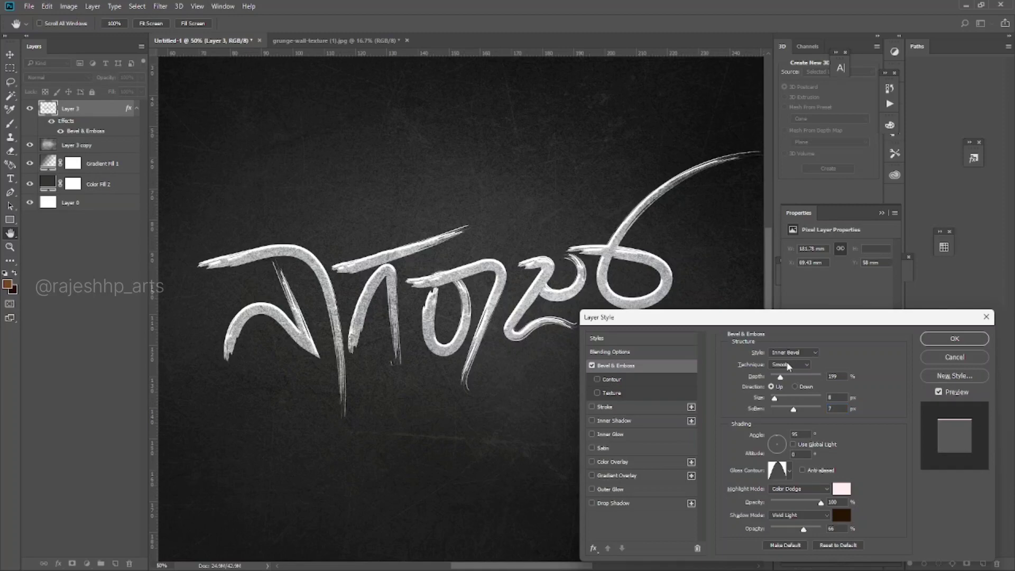
left_click(786, 380)
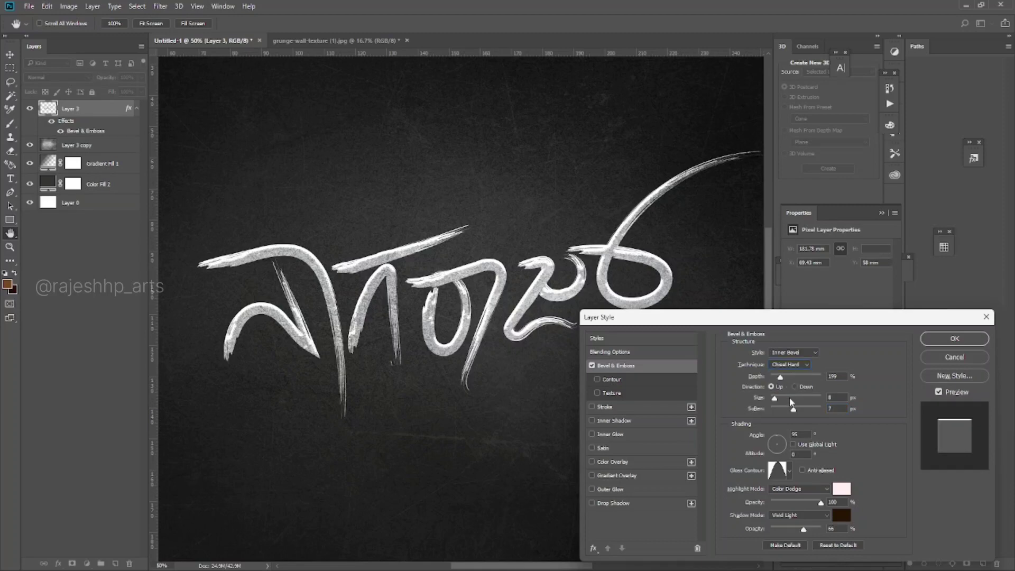
left_click_drag(789, 410, 771, 410)
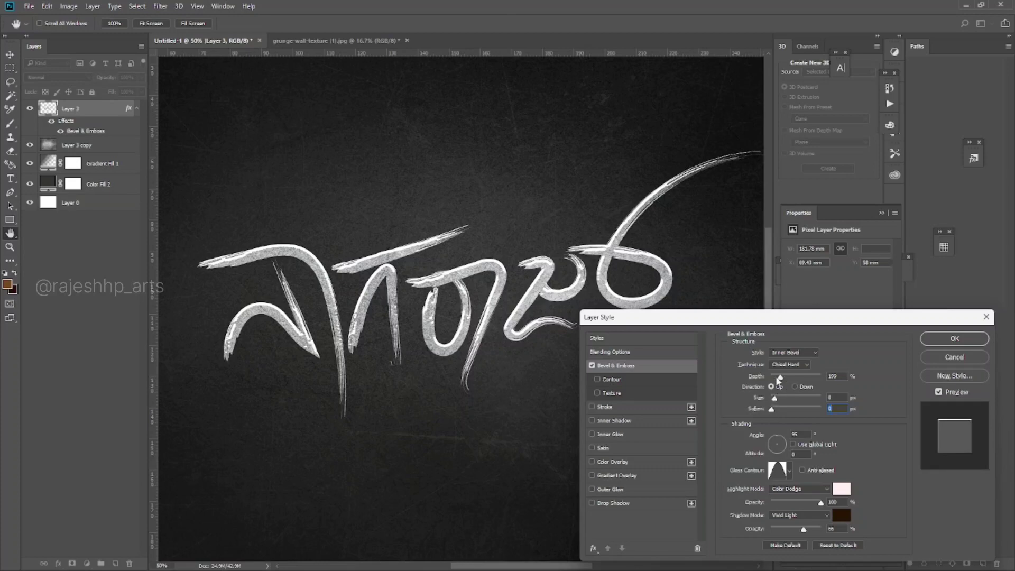
left_click_drag(779, 377, 779, 377)
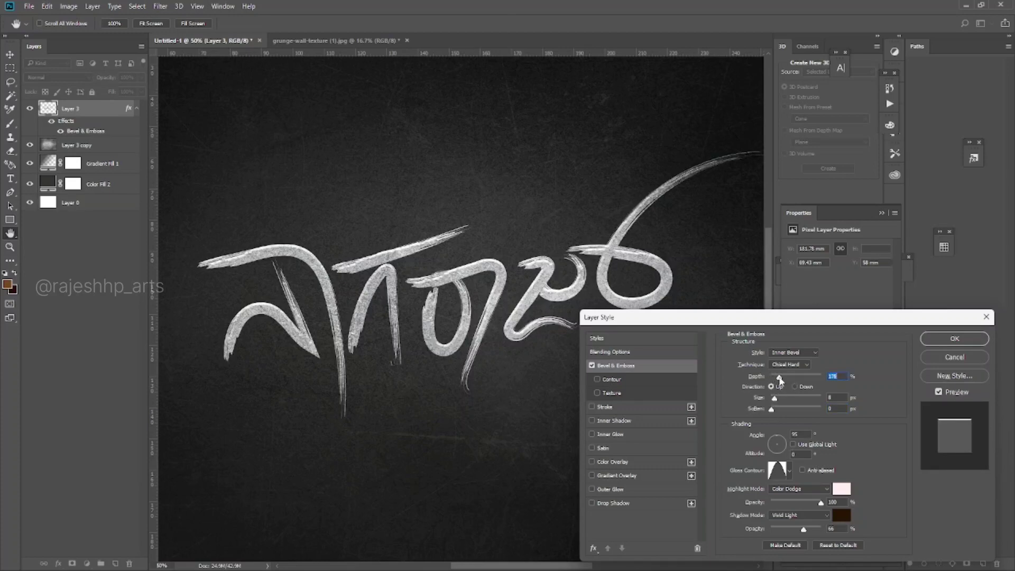
Step: Enable a dfdfdf Inner Glow with slightly lower opacity and Choke and Size set to 0
left_click(591, 434)
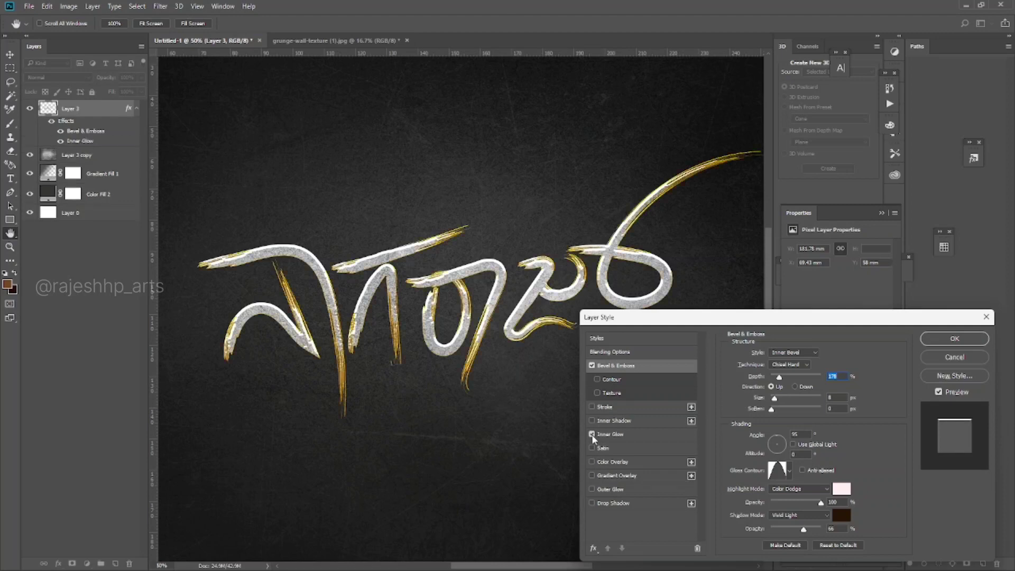
left_click(642, 434)
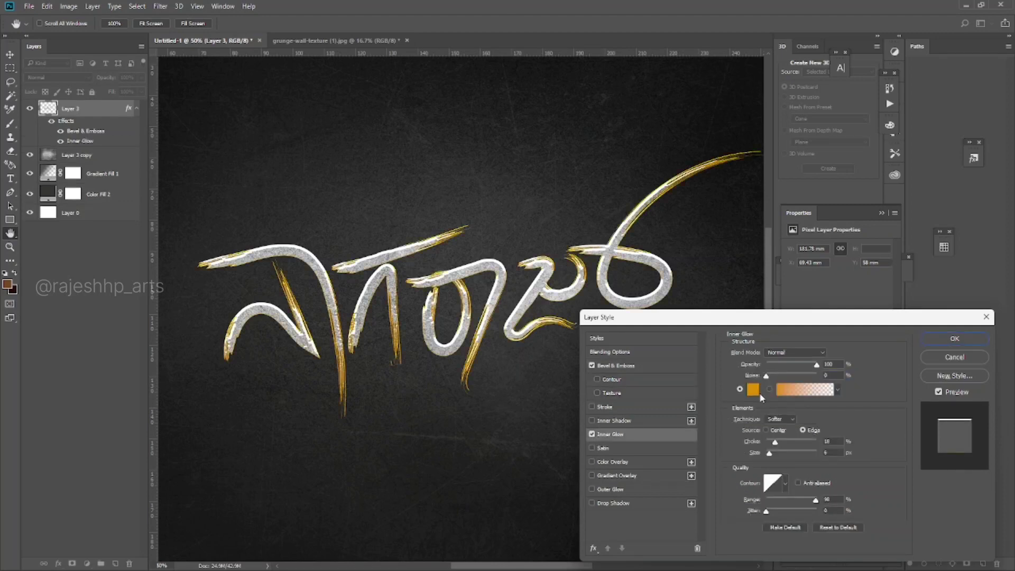
left_click(752, 390)
type("dfdfdf")
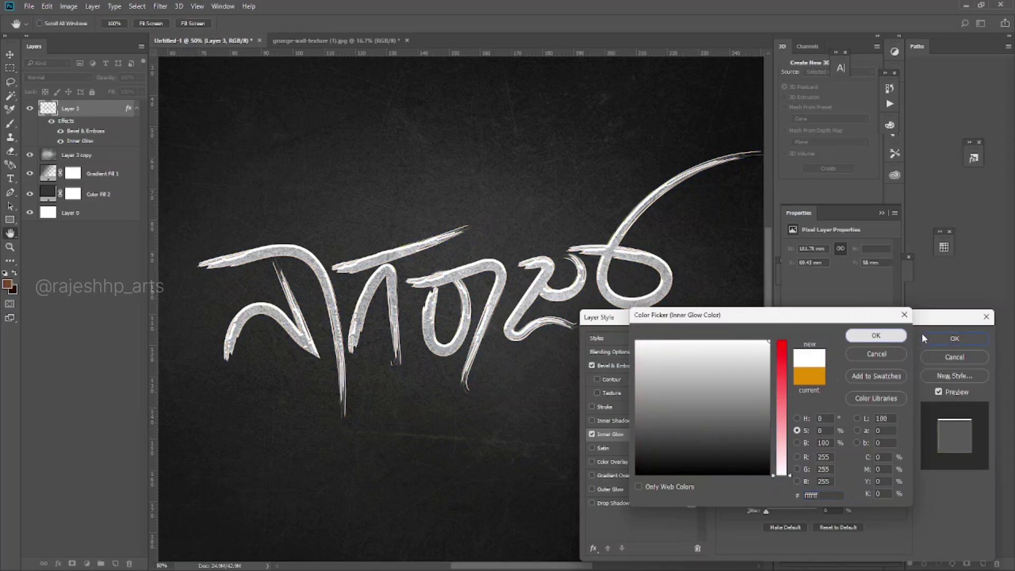
left_click(876, 335)
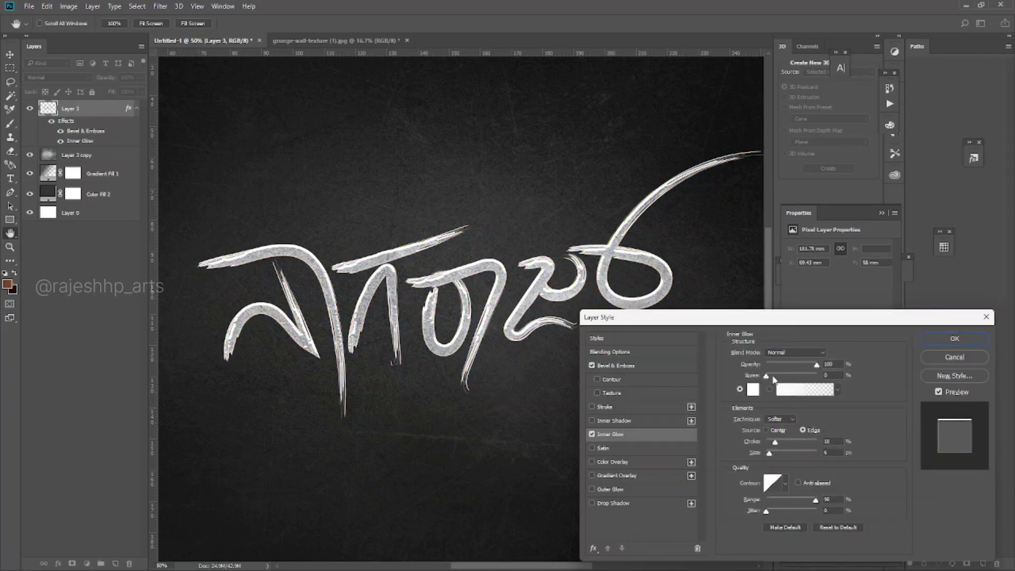
left_click(816, 366)
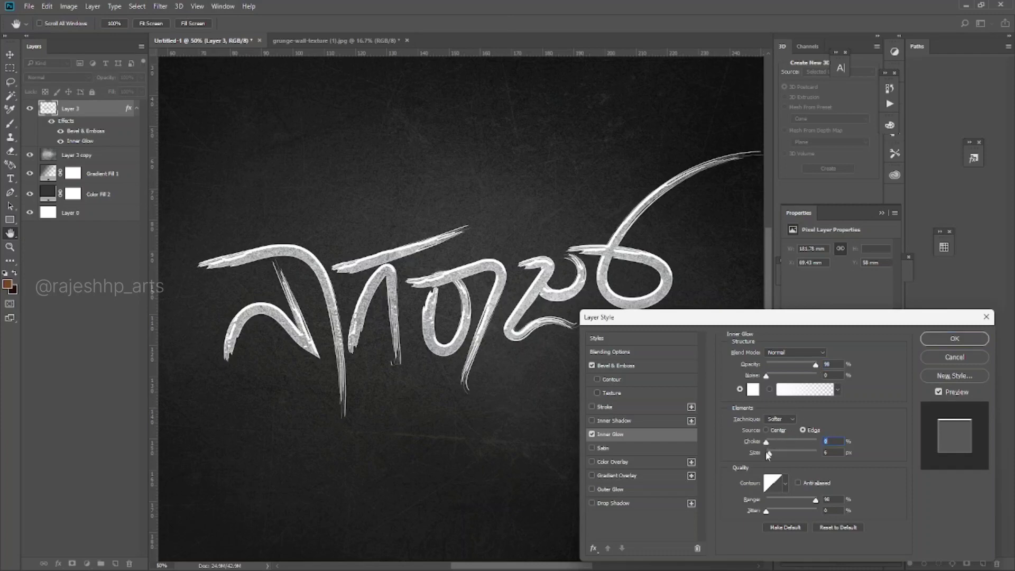
left_click_drag(771, 453, 765, 453)
Step: Add a 141414 Multiply drop shadow with opacity 53, distance 27 and size 25
left_click(592, 502)
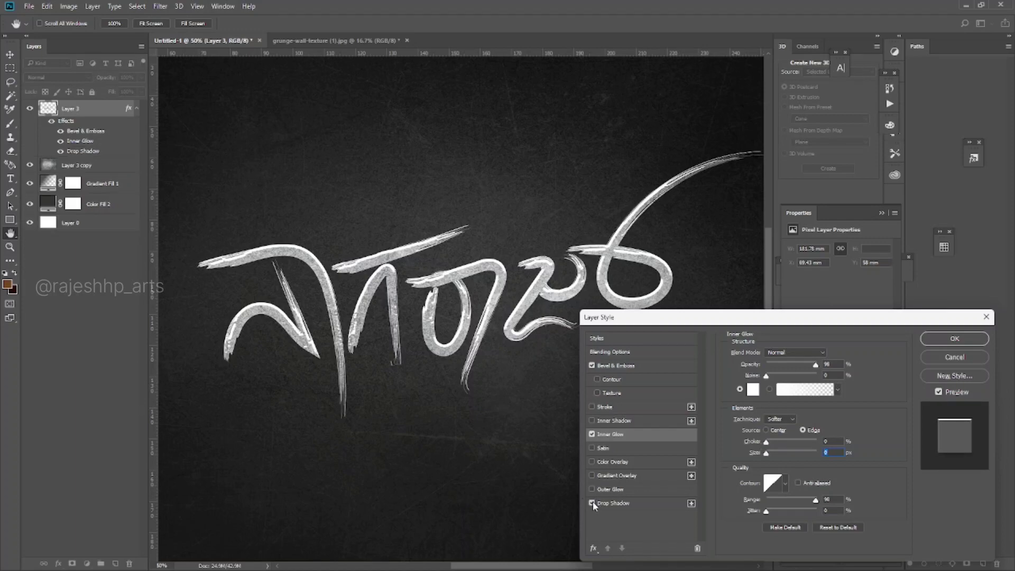
left_click(636, 503)
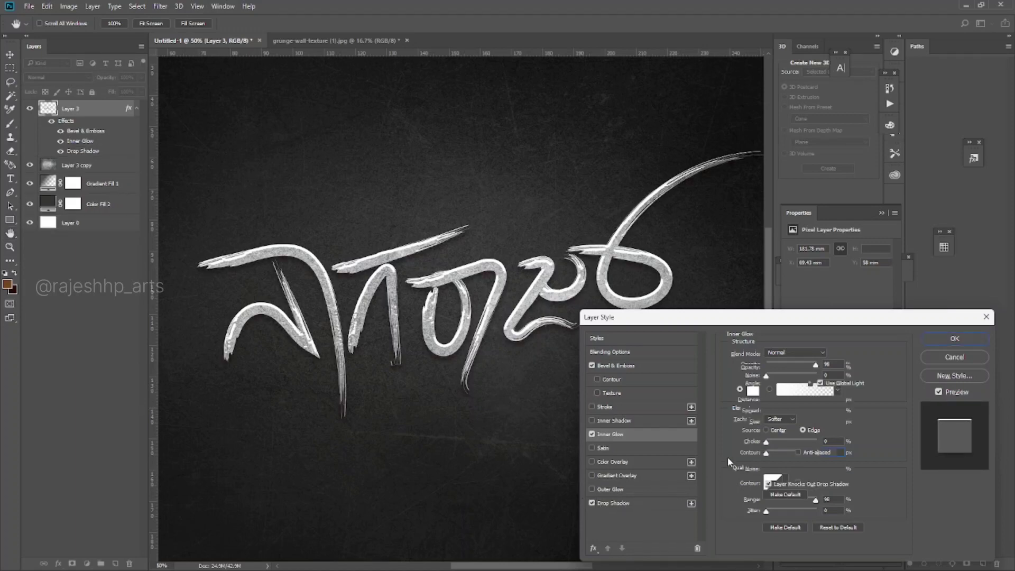
left_click(833, 354)
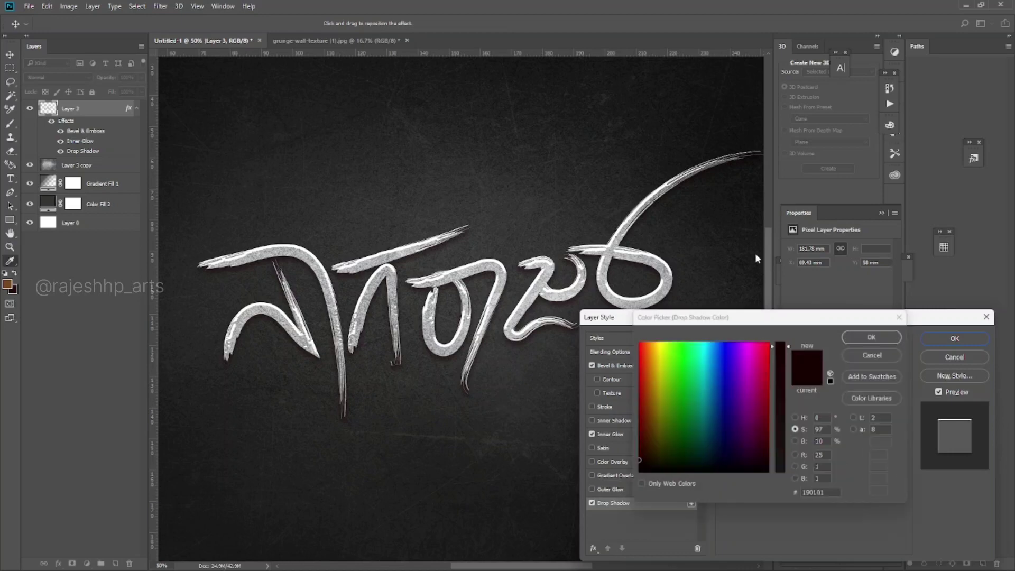
type("141414")
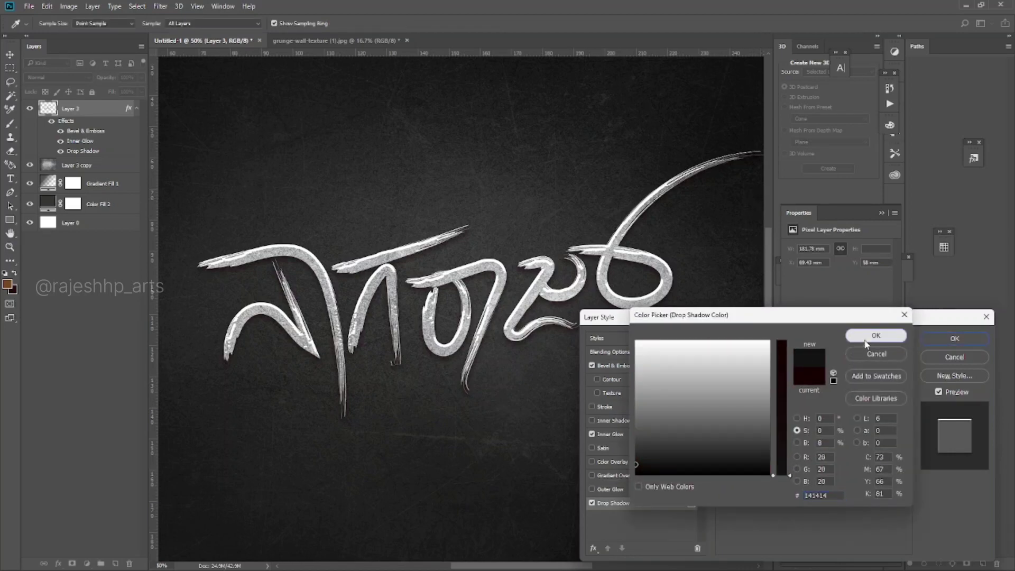
left_click(866, 338)
left_click(796, 354)
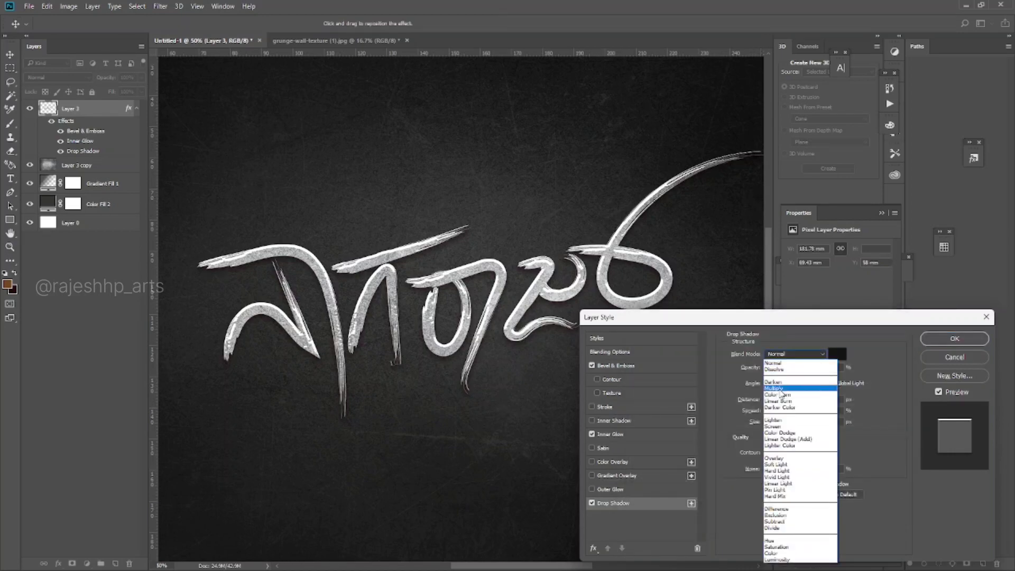
left_click(779, 389)
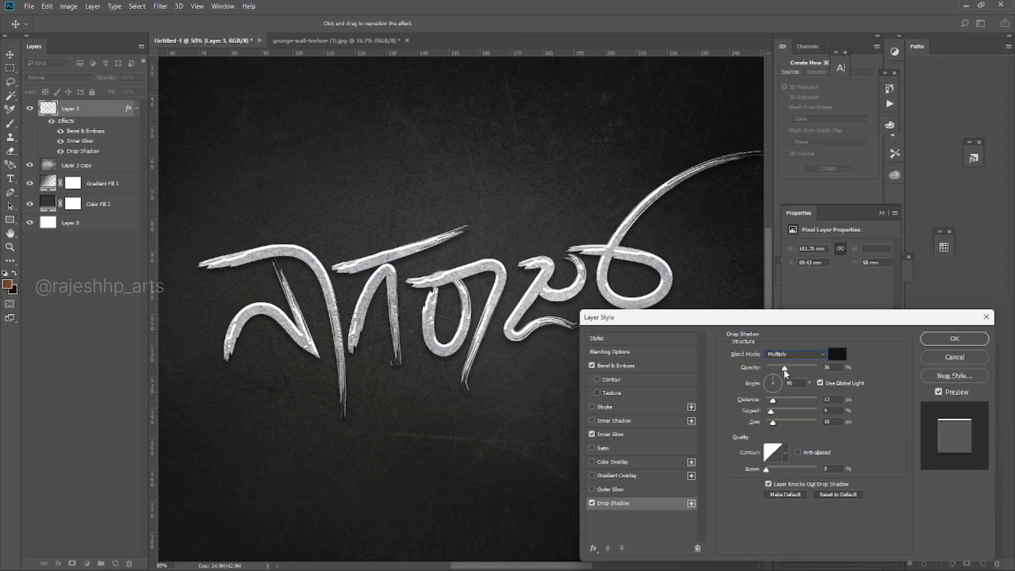
left_click_drag(785, 368, 796, 369)
left_click_drag(543, 343, 543, 348)
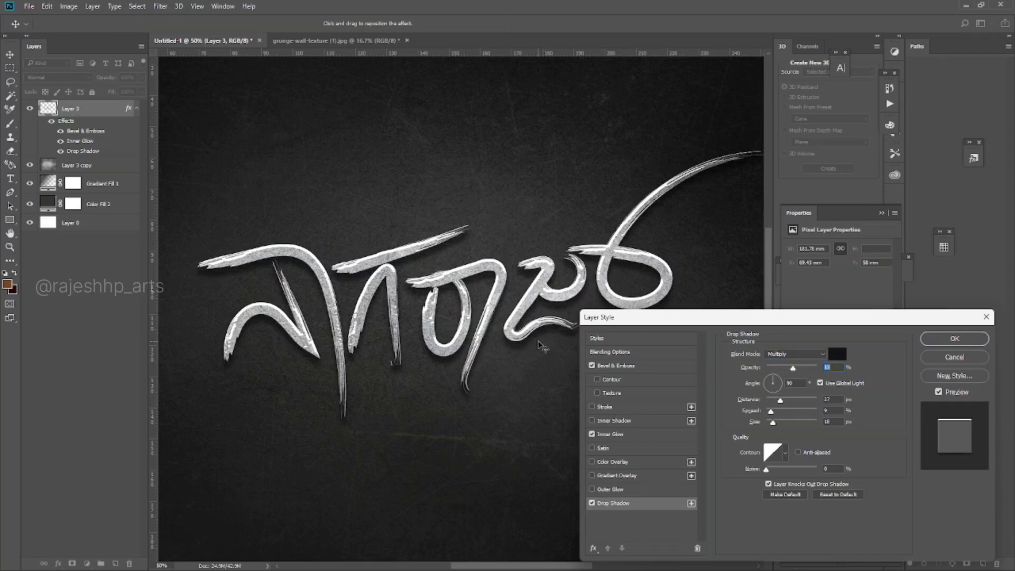
left_click_drag(773, 423, 775, 425)
Step: Apply the layer style effects and zoom out to view the whole artwork
left_click(951, 339)
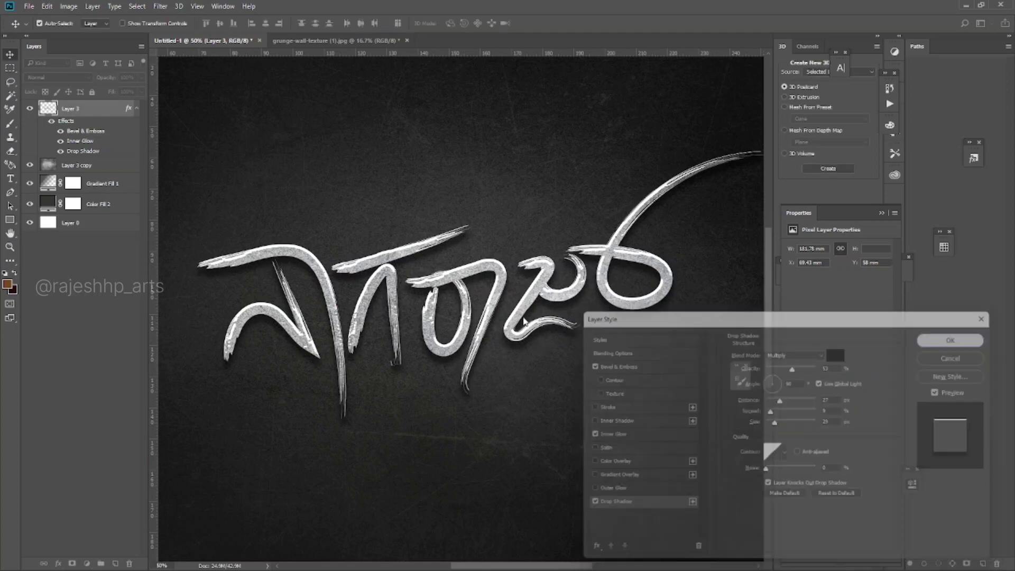
key("ctrl+minus")
scroll(494, 414, "down", 1)
scroll(502, 417, "up", 2)
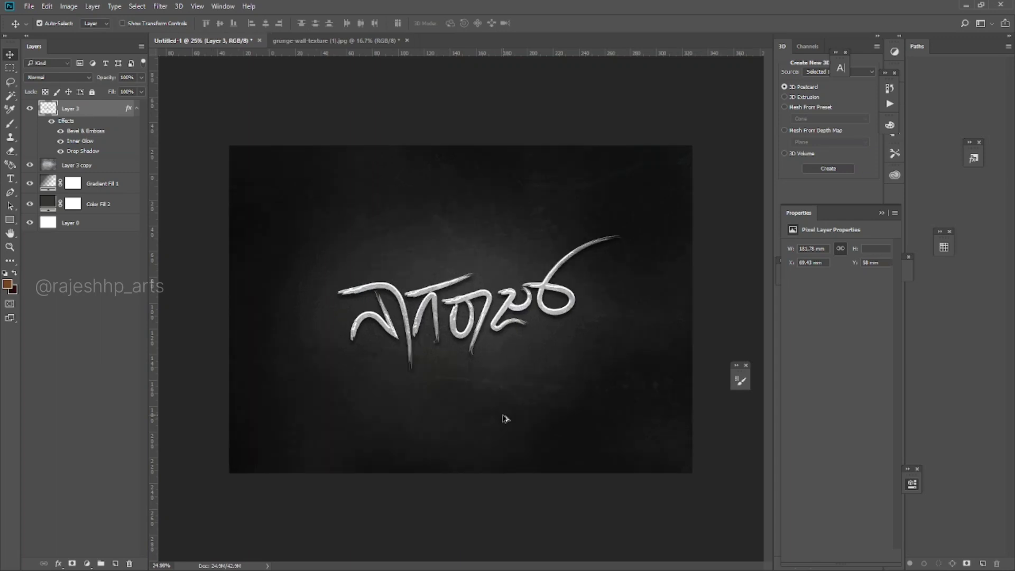
scroll(499, 382, "down", 1)
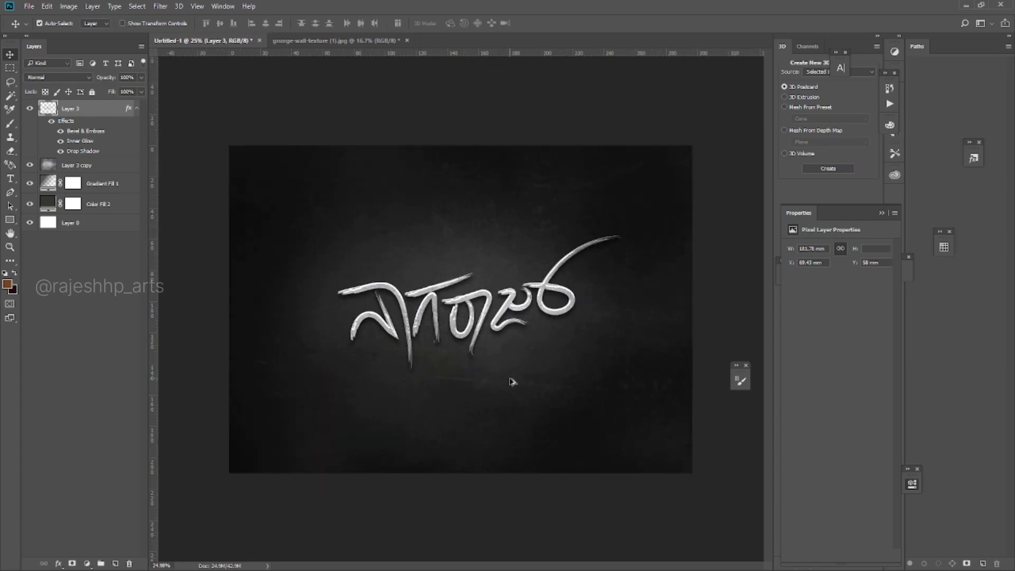
scroll(511, 381, "up", 2)
Step: With Layer 3 copy selected, view the lettering in Full Screen Mode and zoom in
left_click(511, 381)
scroll(513, 383, "up", 1)
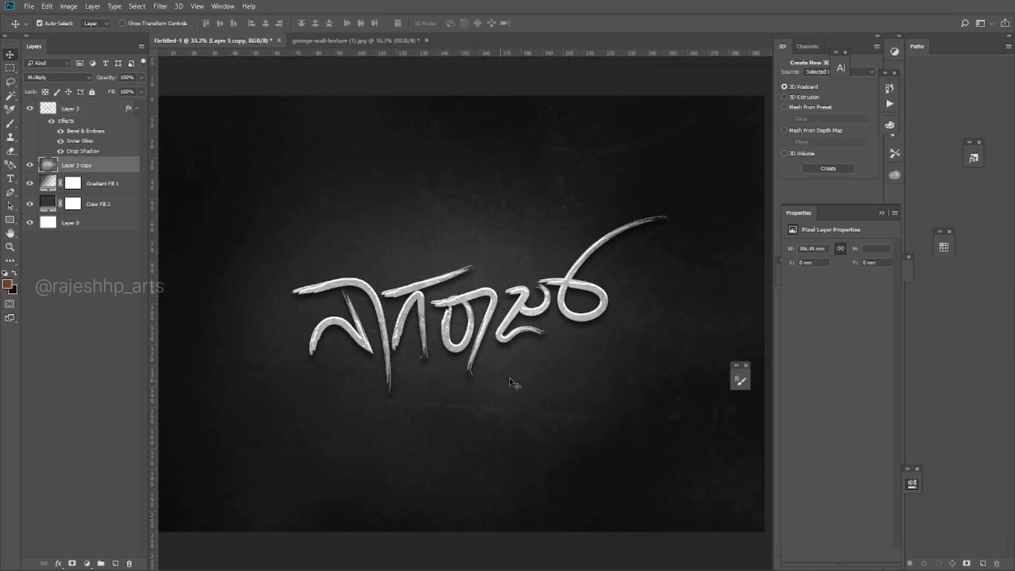
key("f")
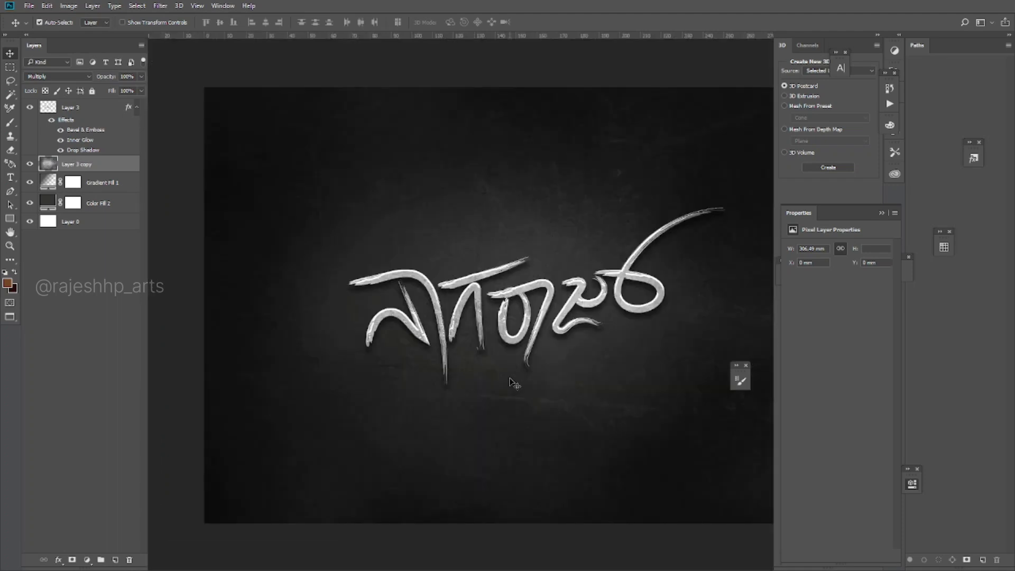
key("f")
scroll(638, 359, "up", 1)
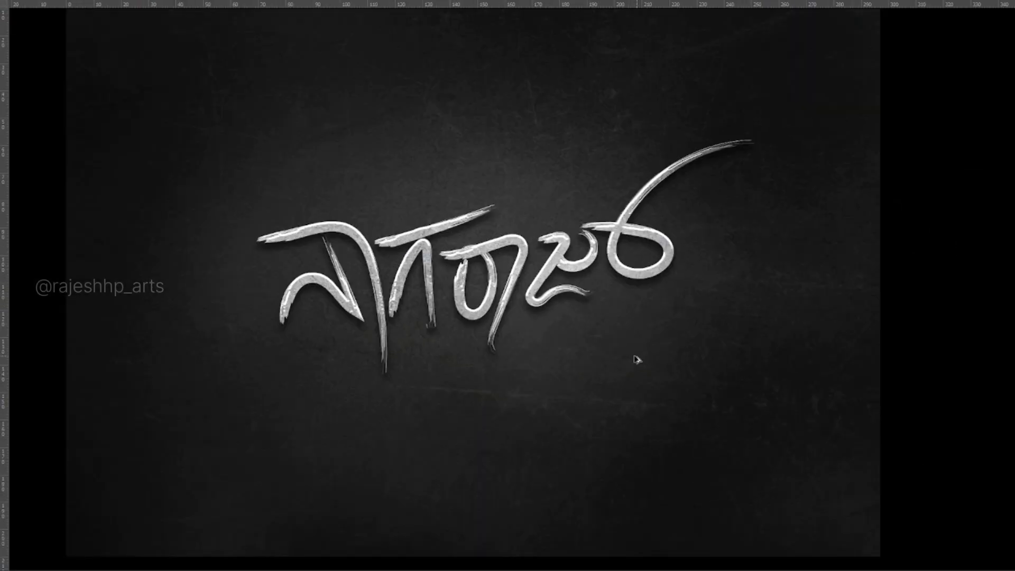
scroll(494, 358, "up", 1)
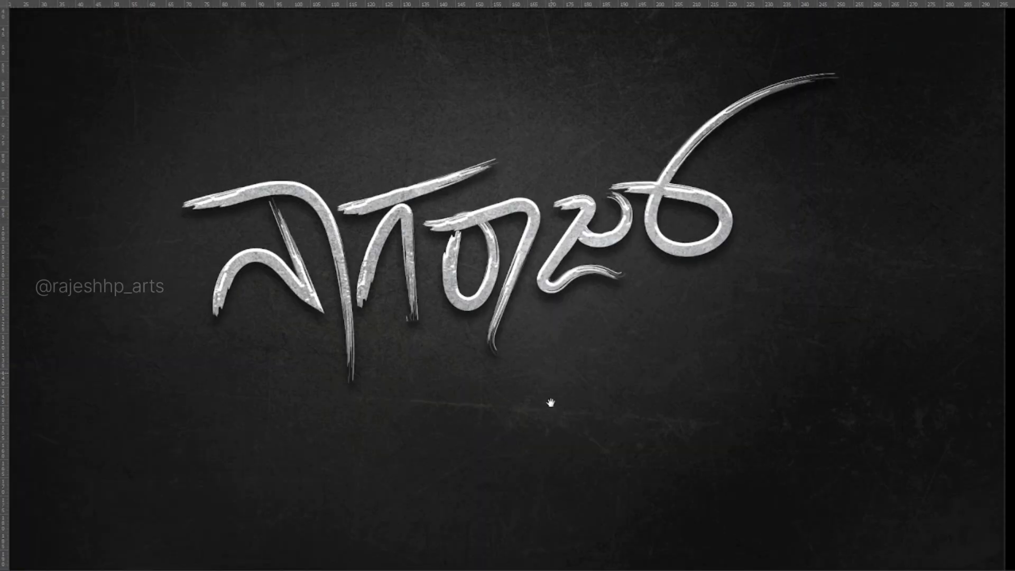
scroll(544, 403, "up", 3)
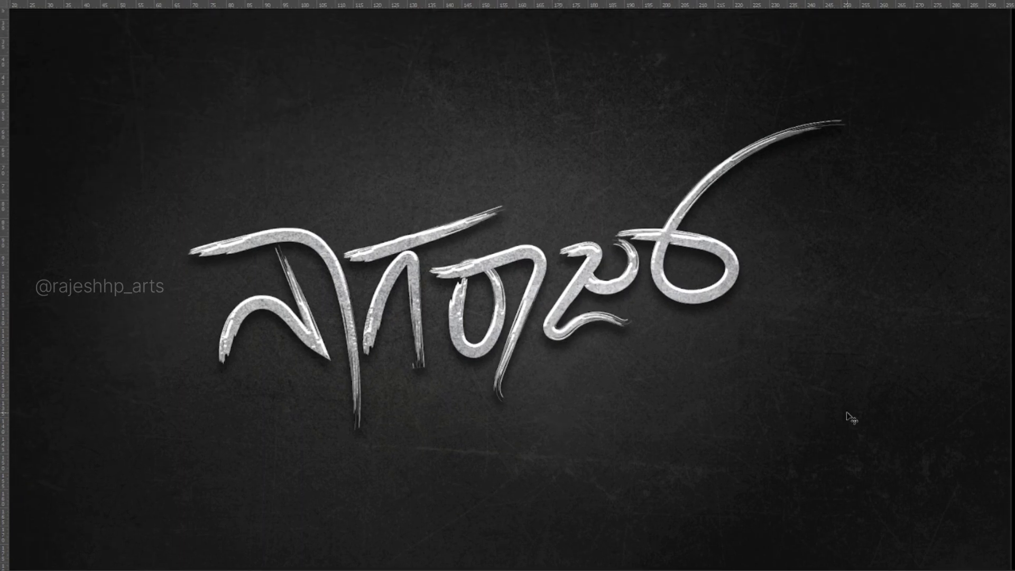